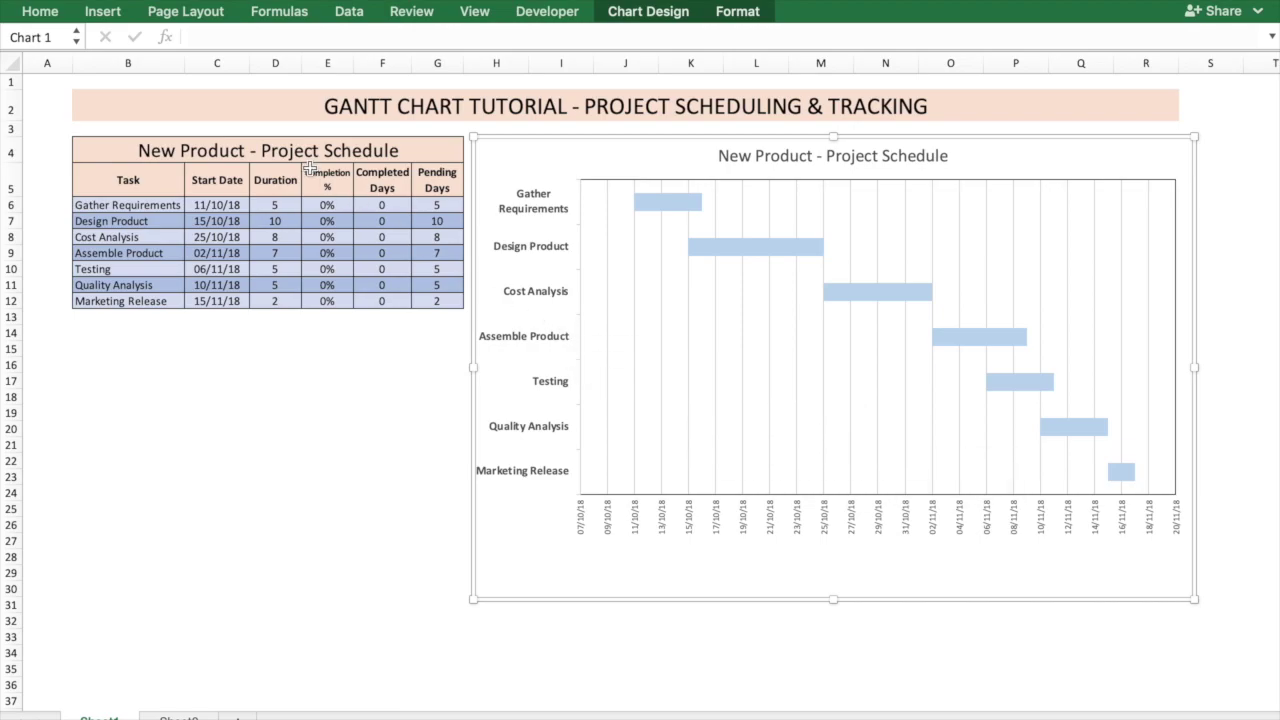
Set the completion percentage of the Gather Requirements task to 50%
click(324, 208)
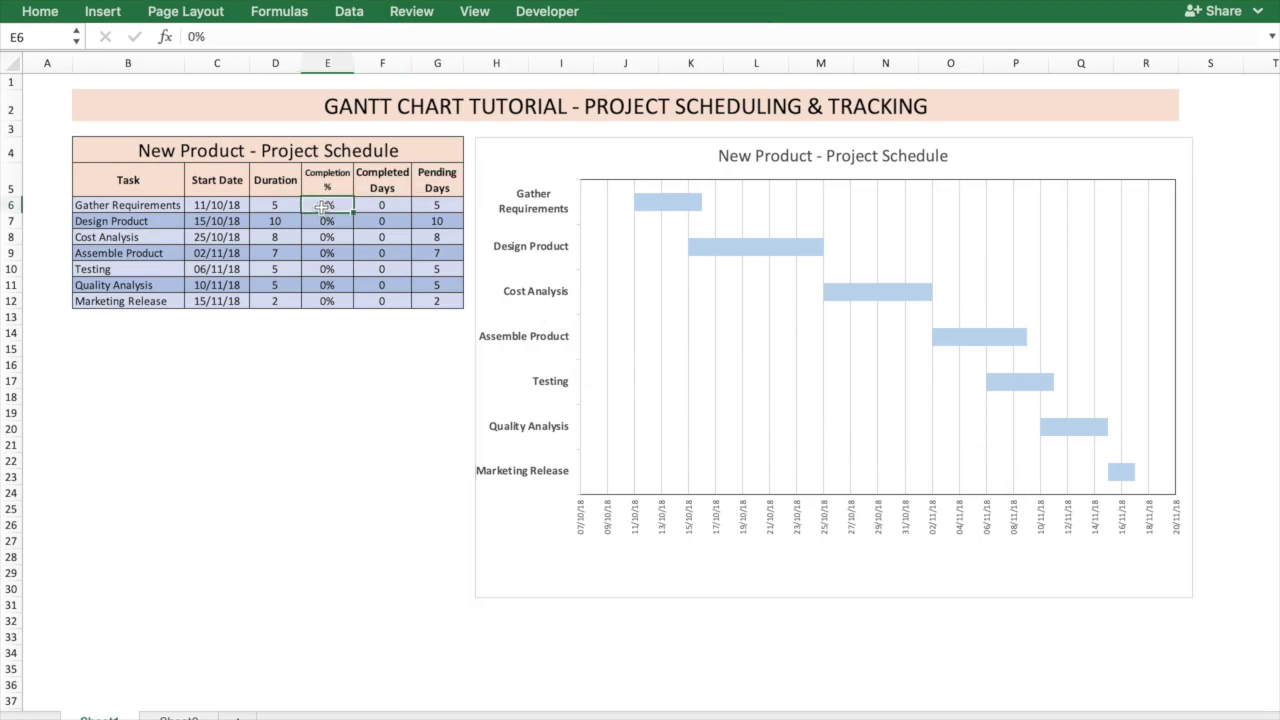
text(50)
key(Return)
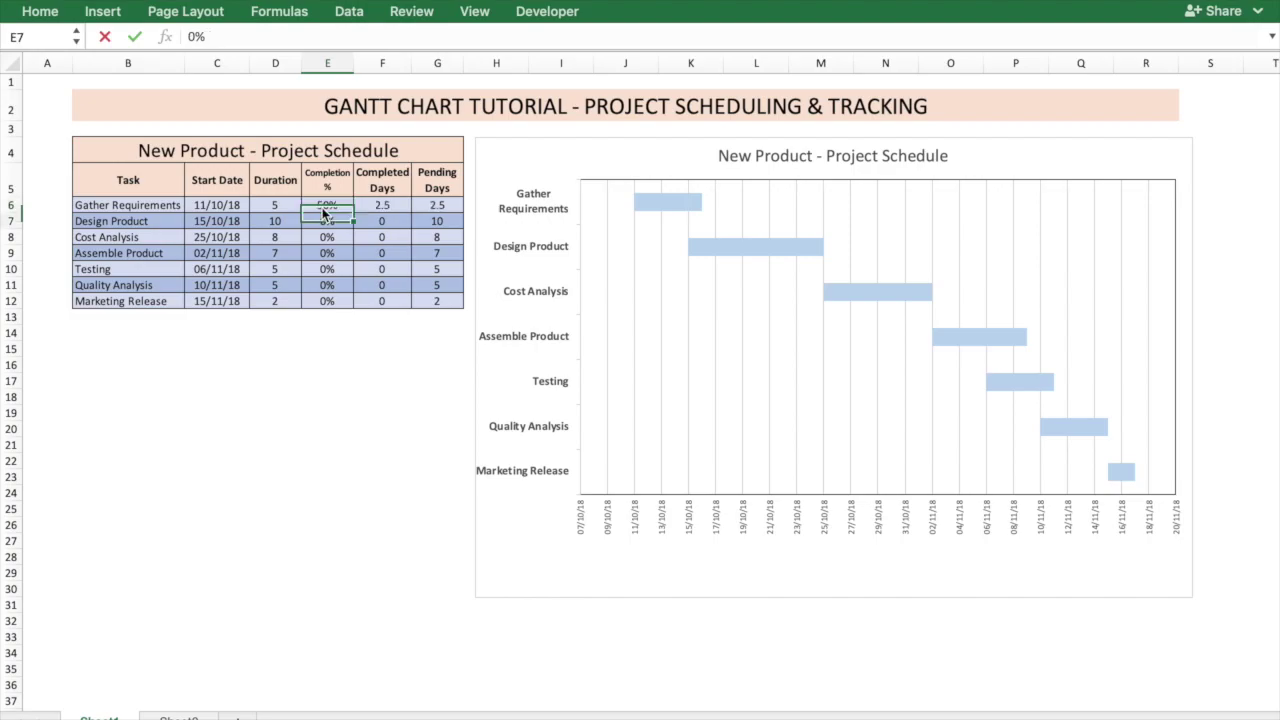
Review the task names in the project schedule from Gather Requirements down to Marketing Release
mouse_move(663, 215)
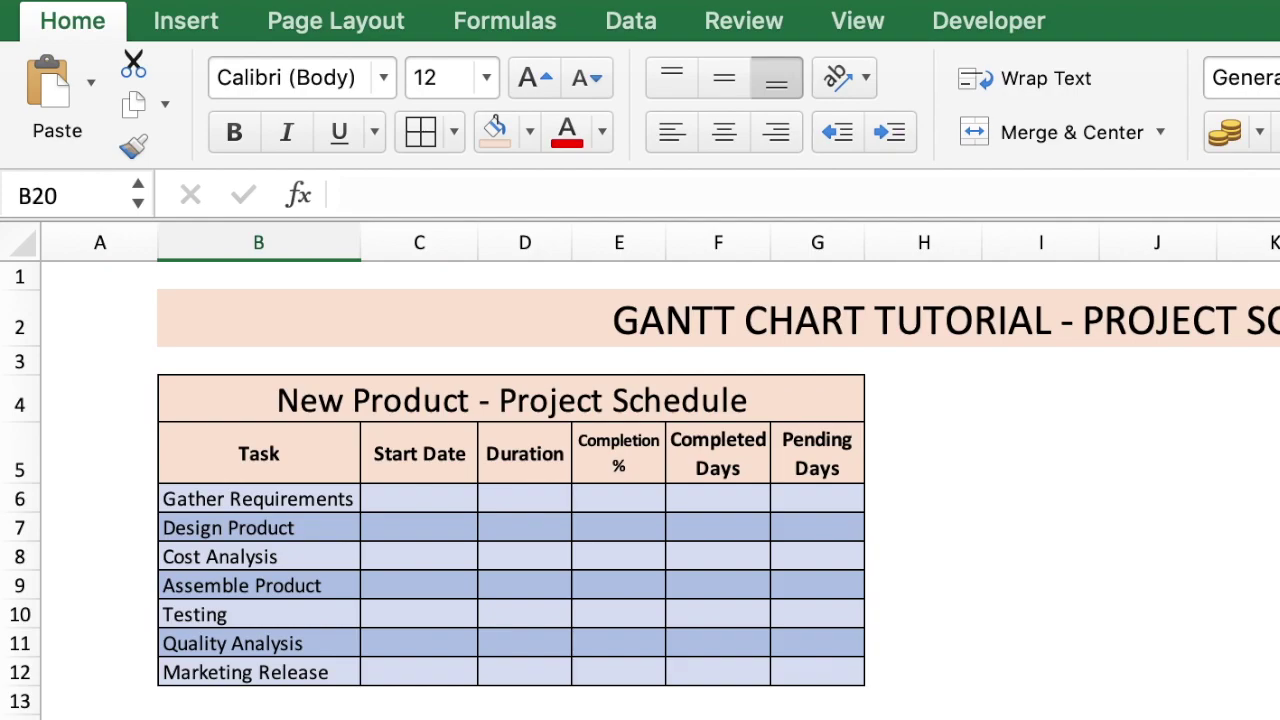
click(280, 498)
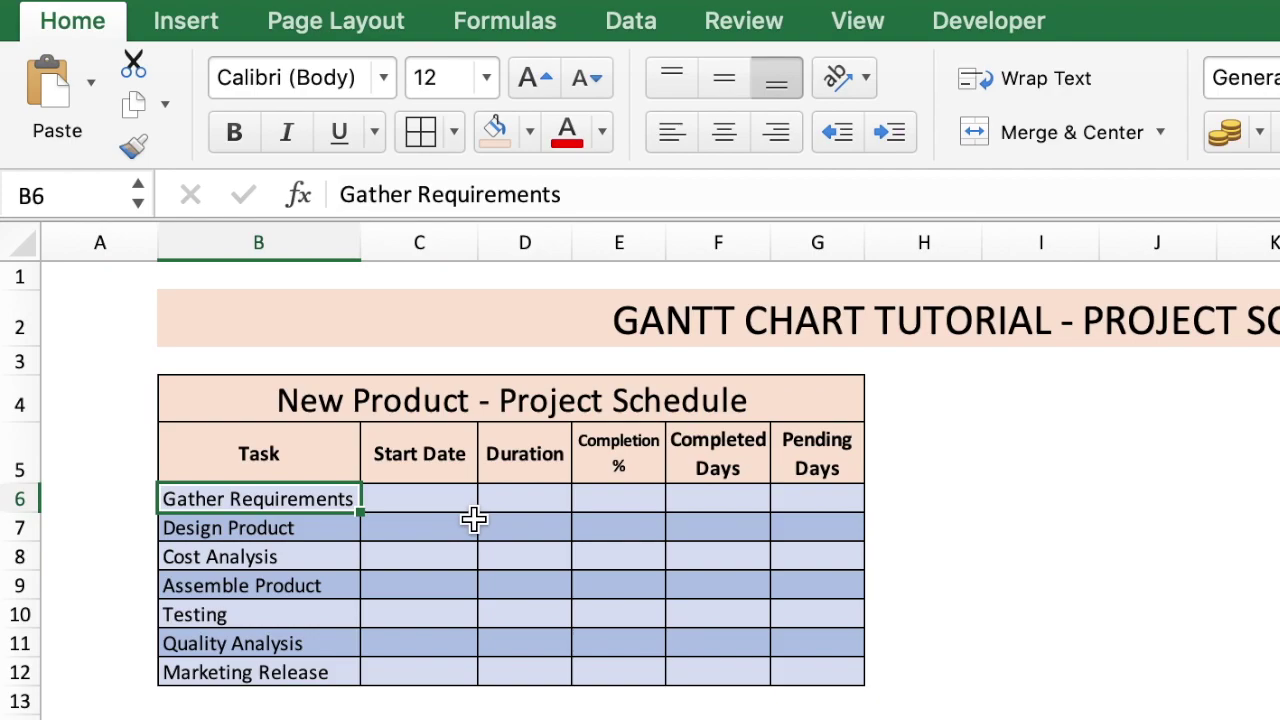
key(Down)
key(Down)
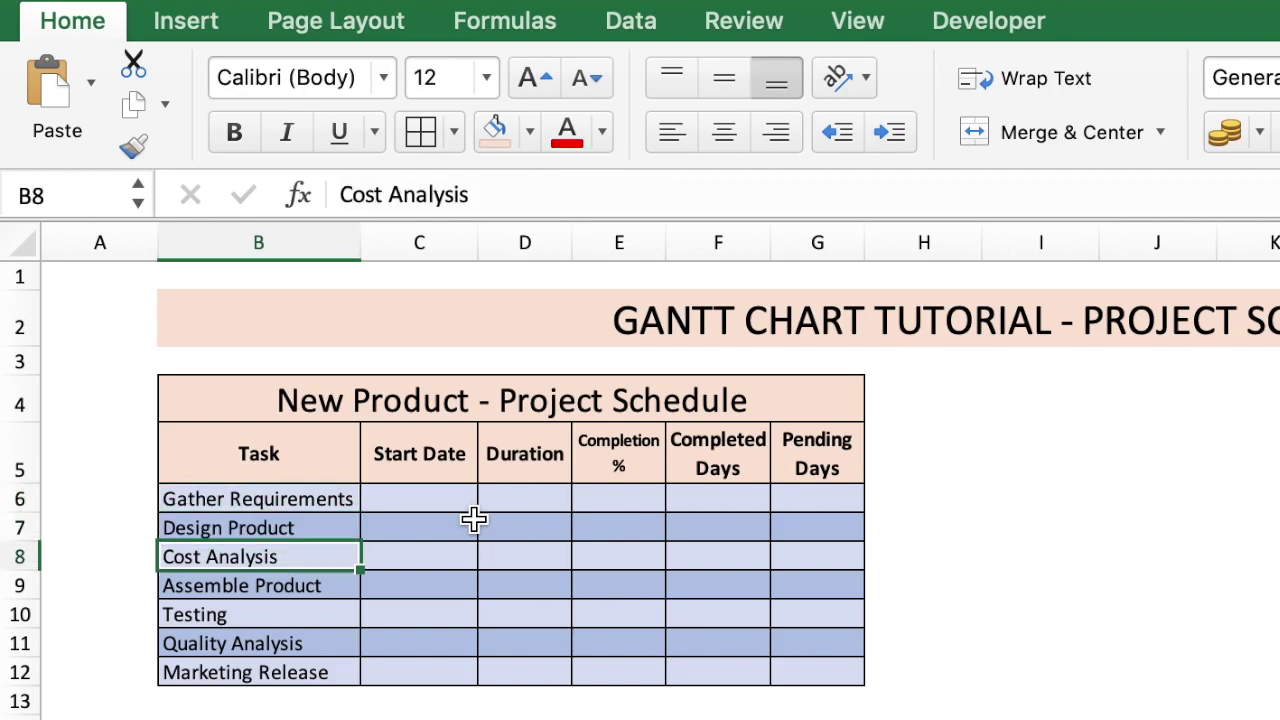
key(Down)
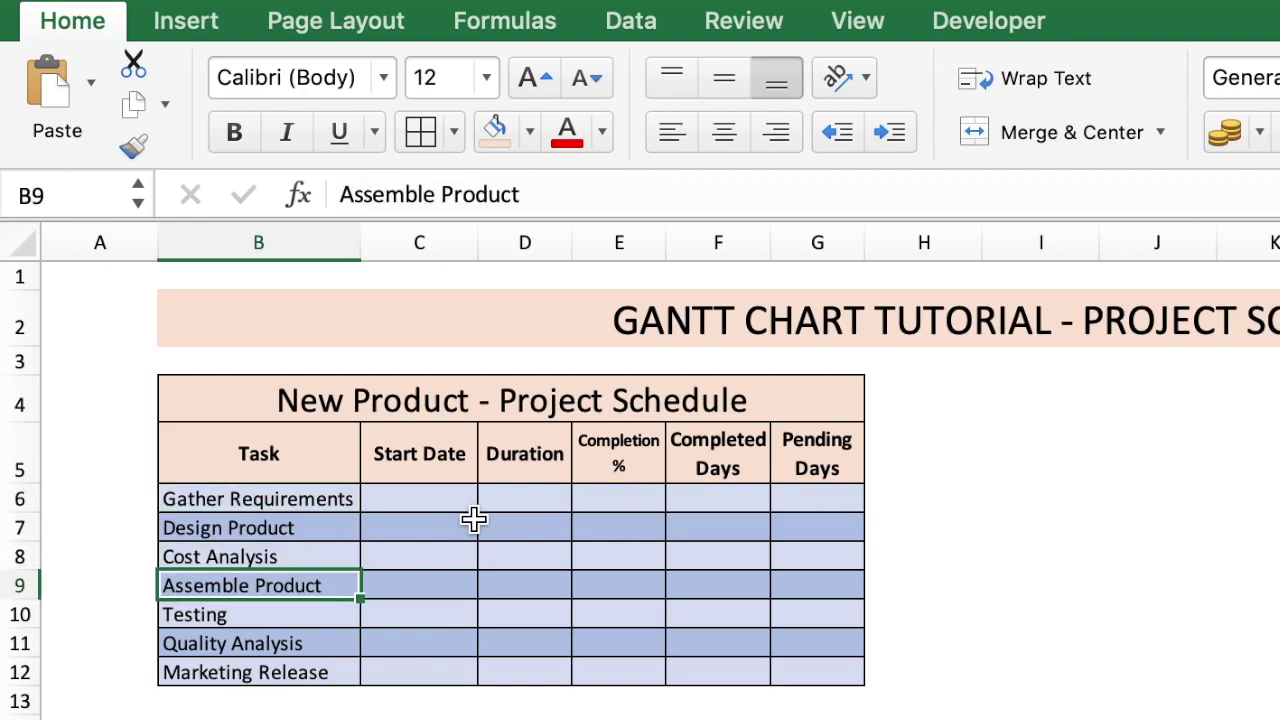
key(Down)
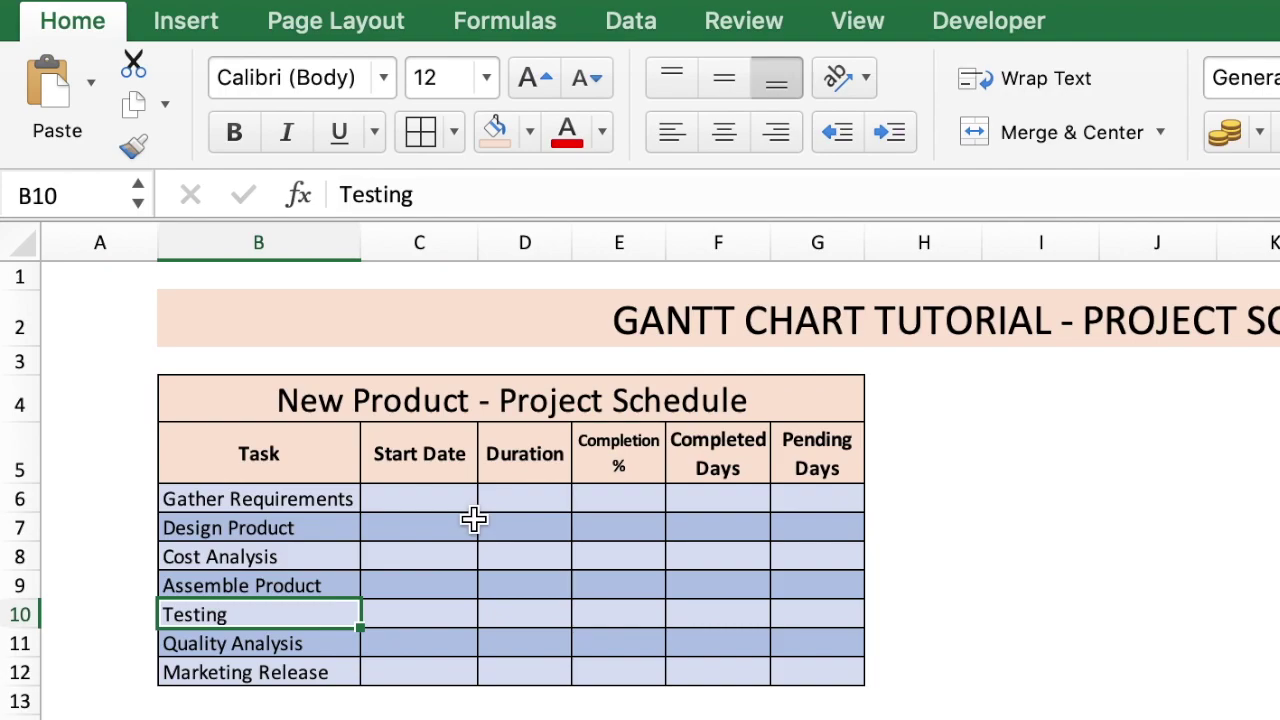
key(Down)
key(Down)
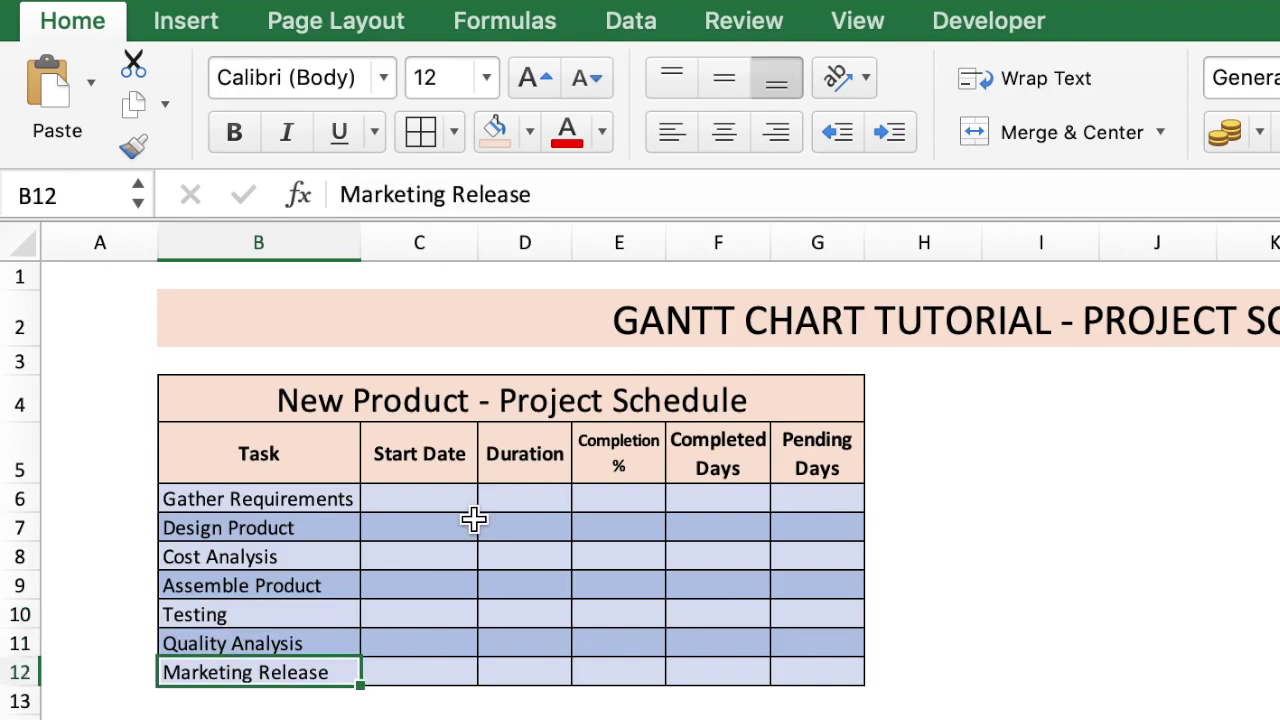
Enter a start date of 11/10/18 and a duration of 5 for Gather Requirements
click(430, 499)
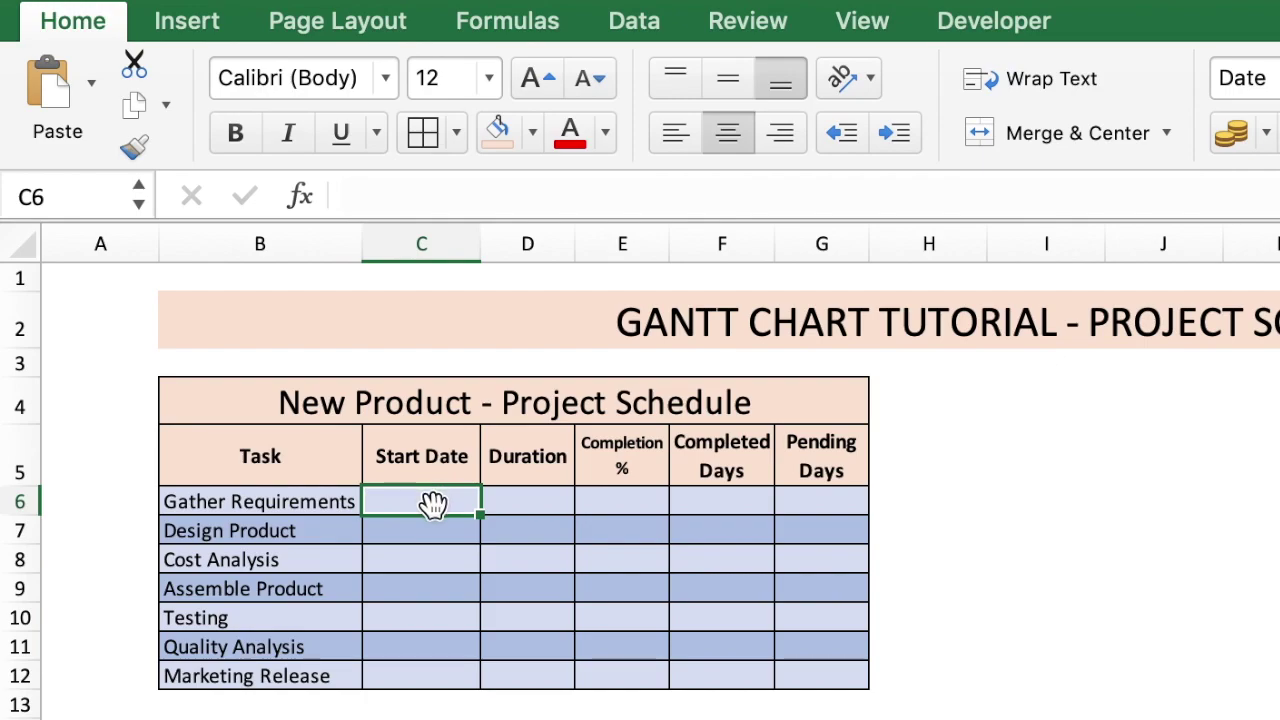
text(11/1)
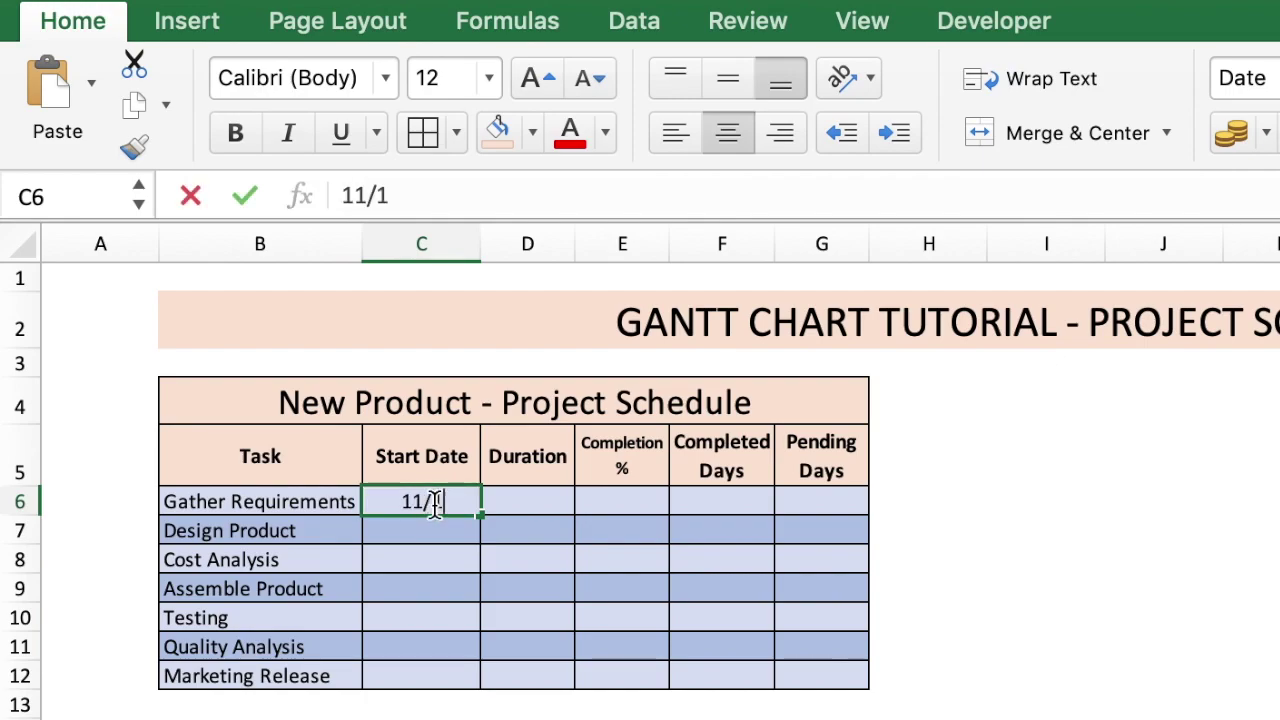
text(0/18)
key(Return)
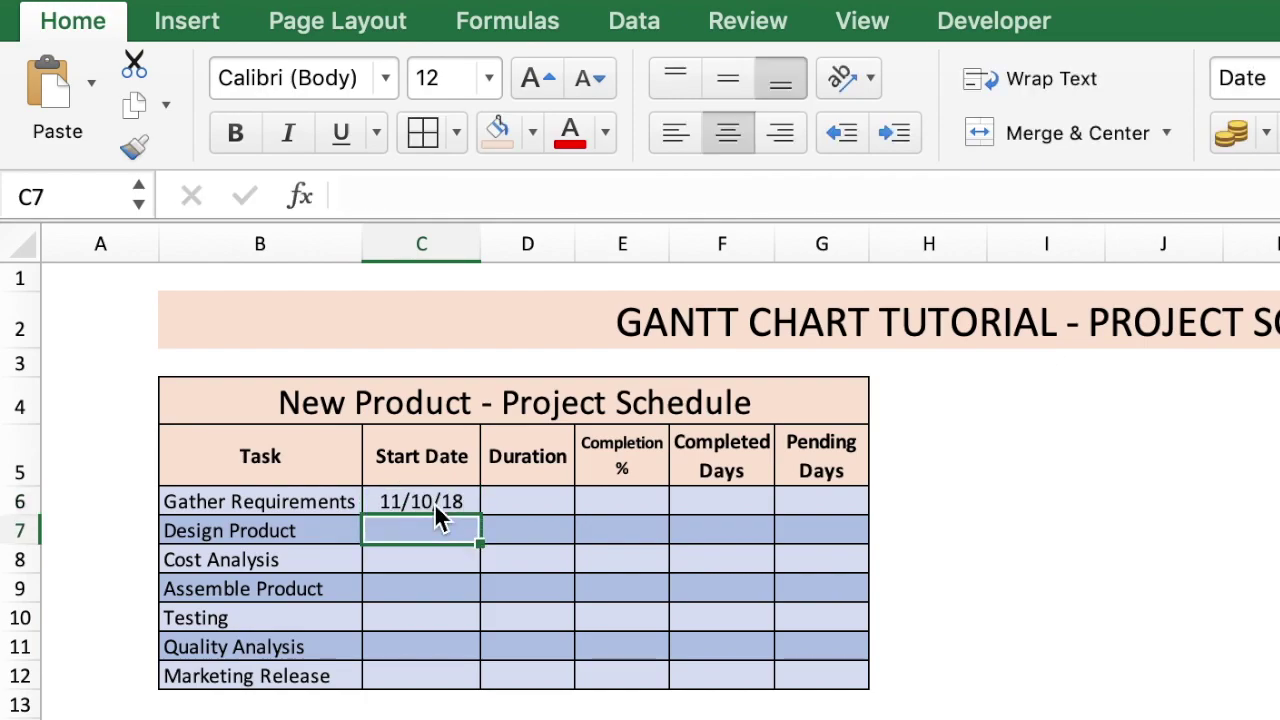
click(530, 487)
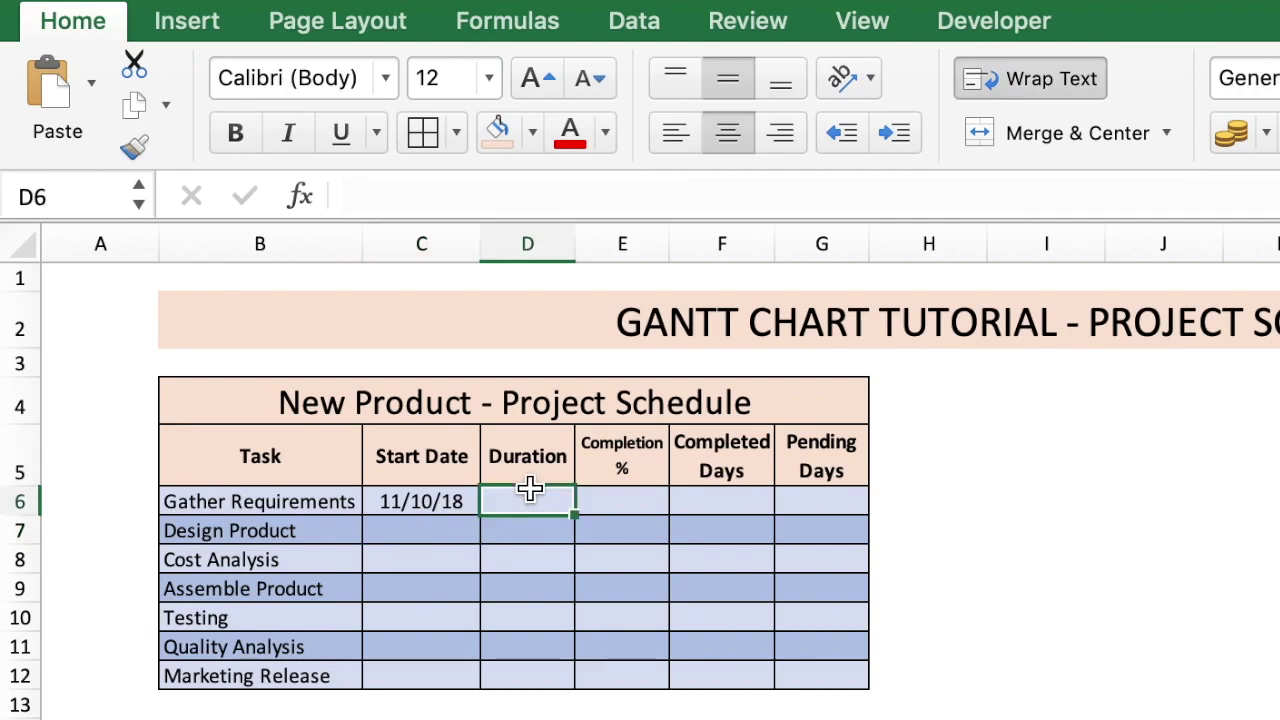
text(5)
key(Return)
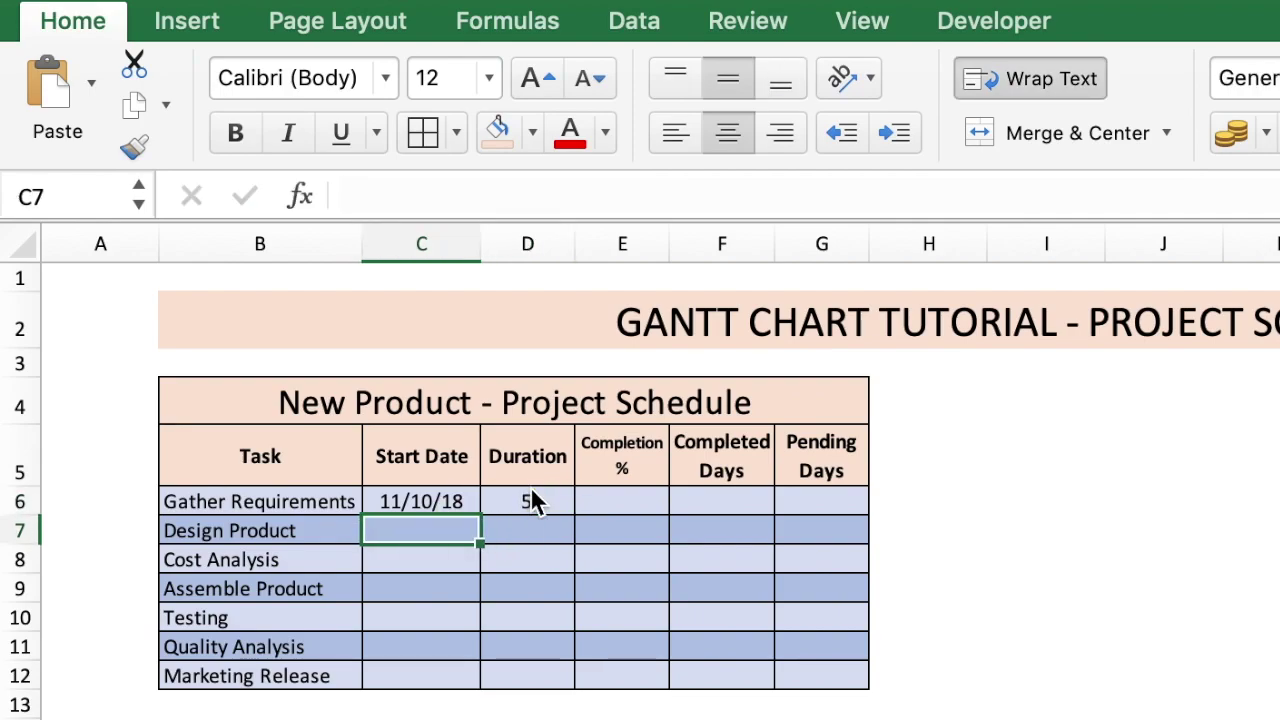
Enter a start date of 16/10/18 and a duration of 10 for Design Product
text(16/10/18)
key(Tab)
text(10)
key(Return)
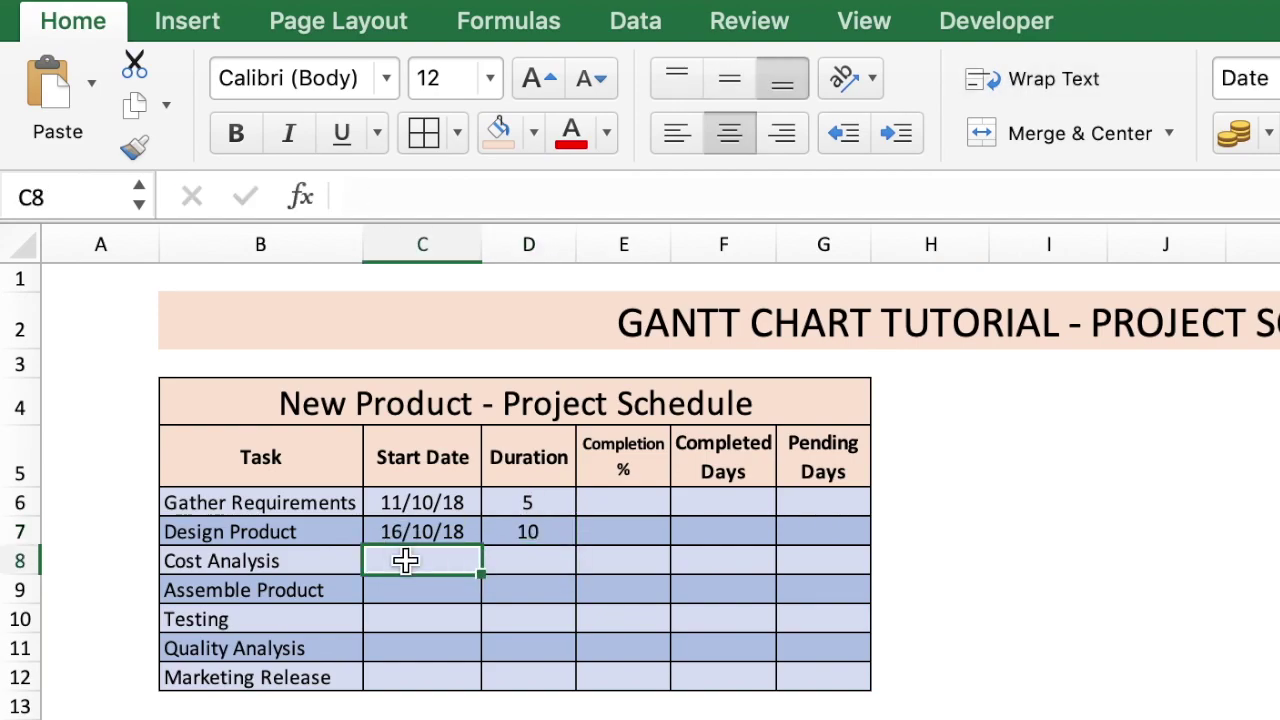
Enter start date 20/10/18 with duration 2 for Cost Analysis and 28/10/18 with duration 15 for Assemble Product
text(20/10/18)
key(Tab)
text(2)
key(Return)
text(28/10/18)
key(Tab)
text(15)
key(Return)
Schedule Testing from 15/11/18 for 5 days, Quality Analysis from 20/11/18 for 3 days and Marketing Release from 23/11/18 for 2 days
text(15/11/18)
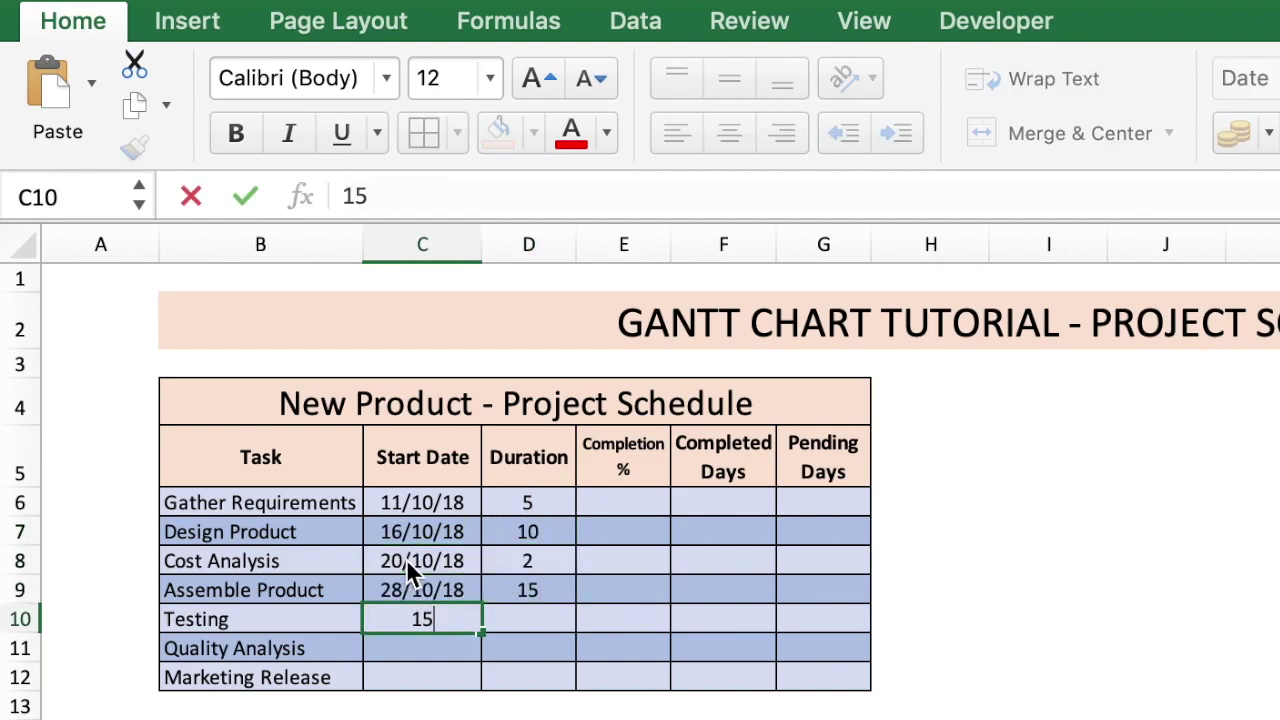
key(Tab)
text(5 20/11/18)
key(Tab)
text(3)
key(Return)
text(23/11/18)
key(Tab)
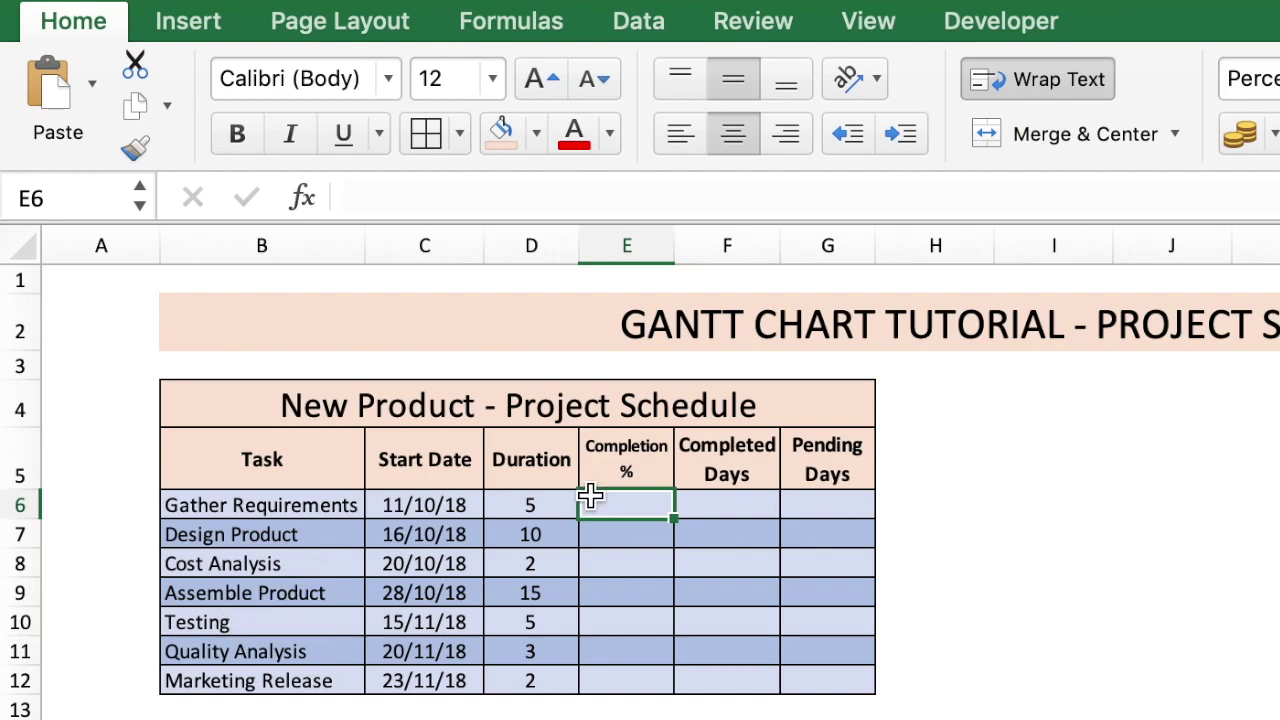
Enter 0% as the completion percentage for every task from Gather Requirements to Marketing Release
text(0)
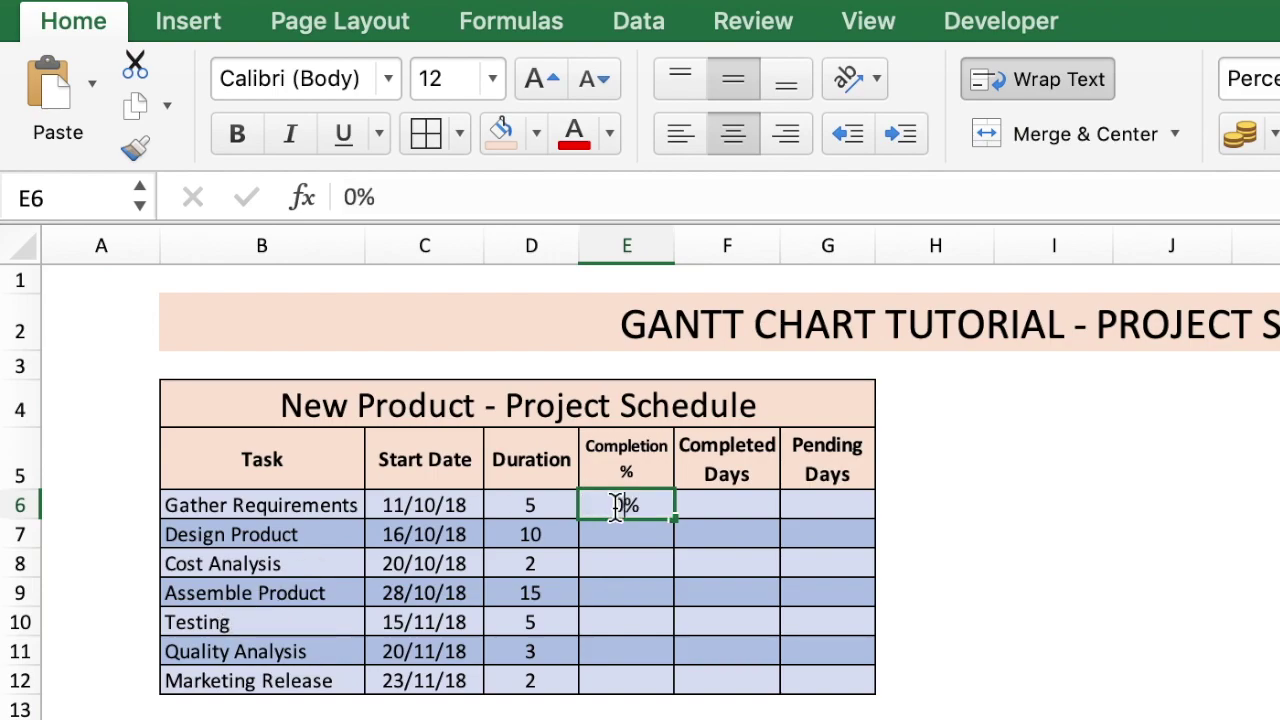
key(Return)
text(0)
key(Return)
text(0 0 0)
key(Return)
text(0)
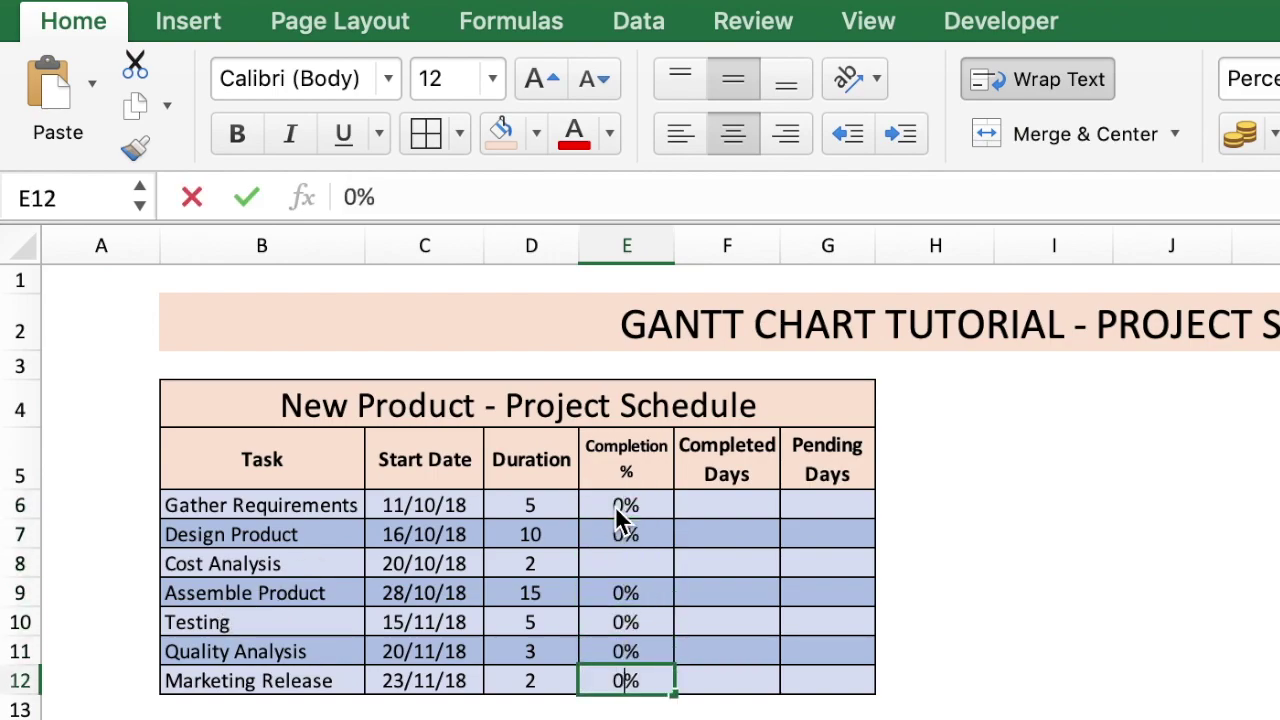
key(Up)
key(Up)
key(Up)
key(Up)
key(Up)
key(Down)
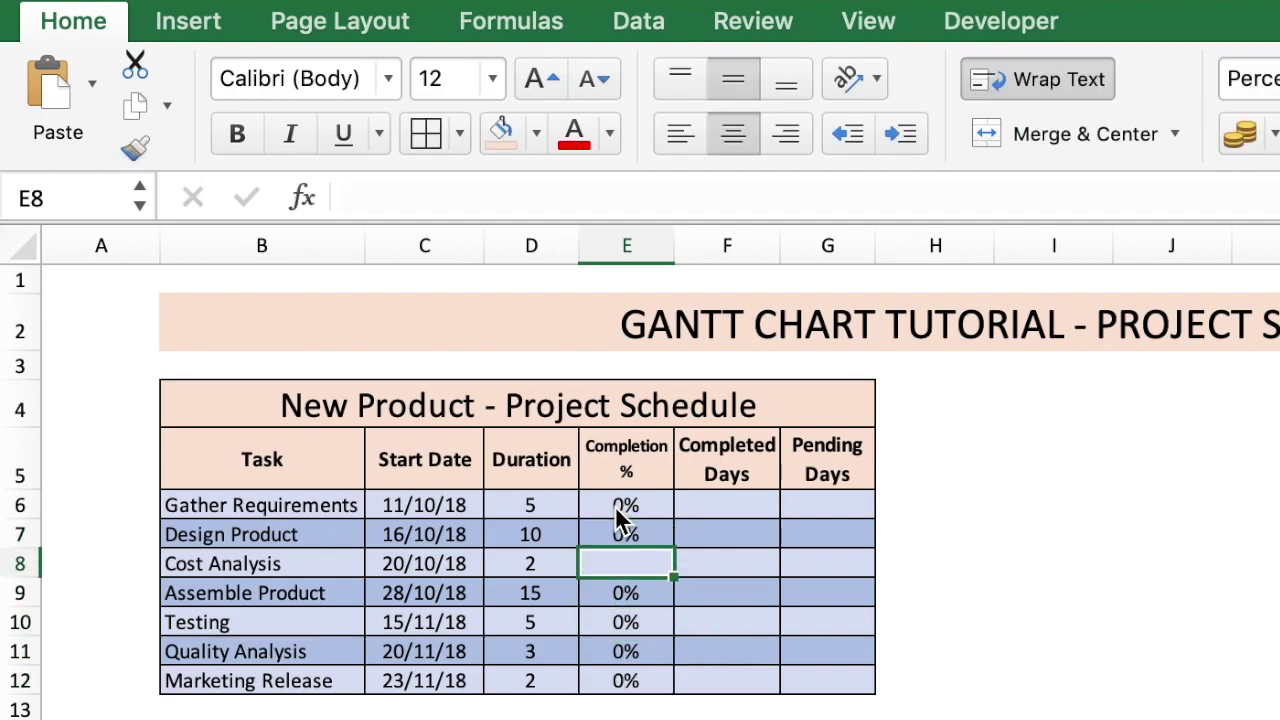
Calculate the Completed Days of Gather Requirements in F6 as duration times completion percentage, =D6*E6
drag(729, 466, 834, 482)
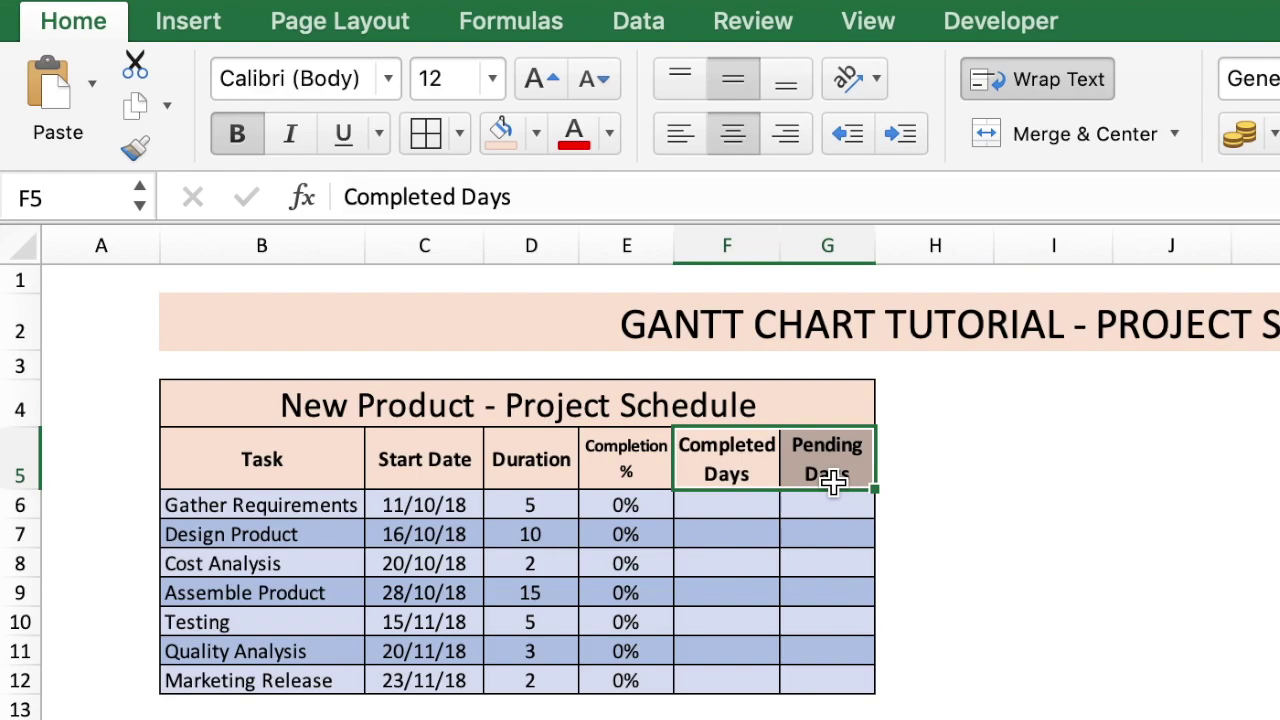
click(739, 508)
text(=)
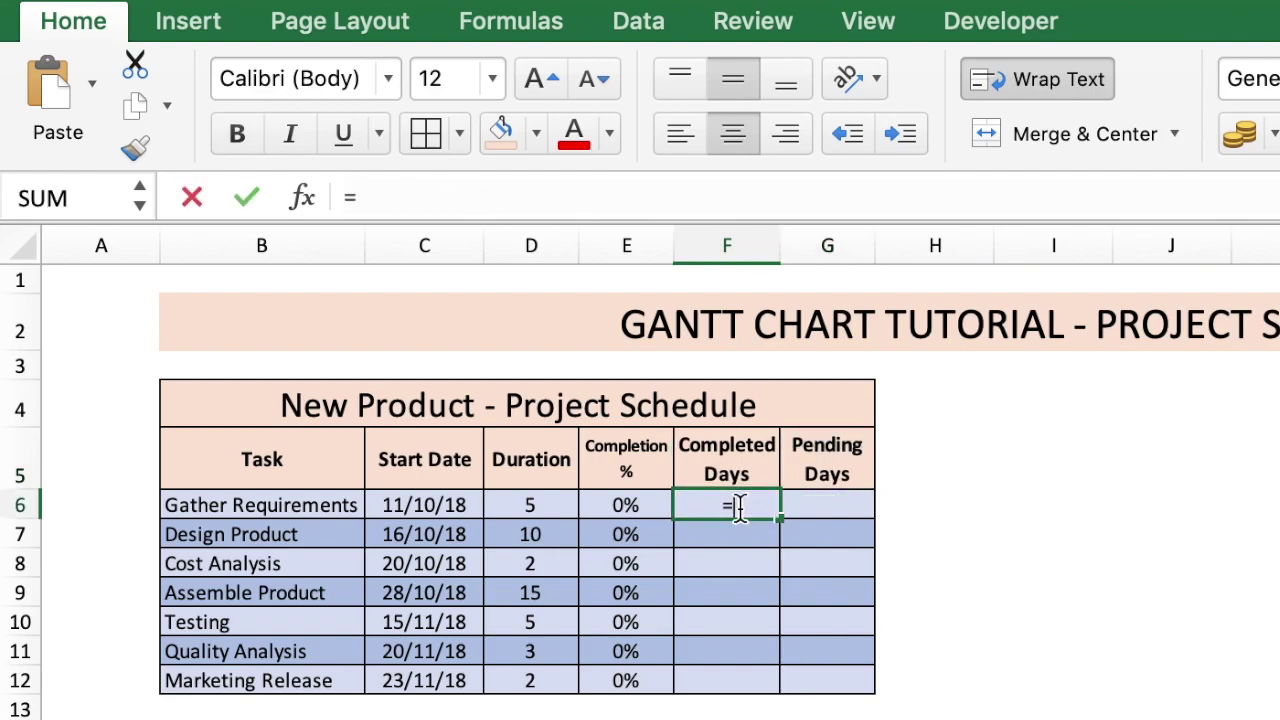
click(557, 505)
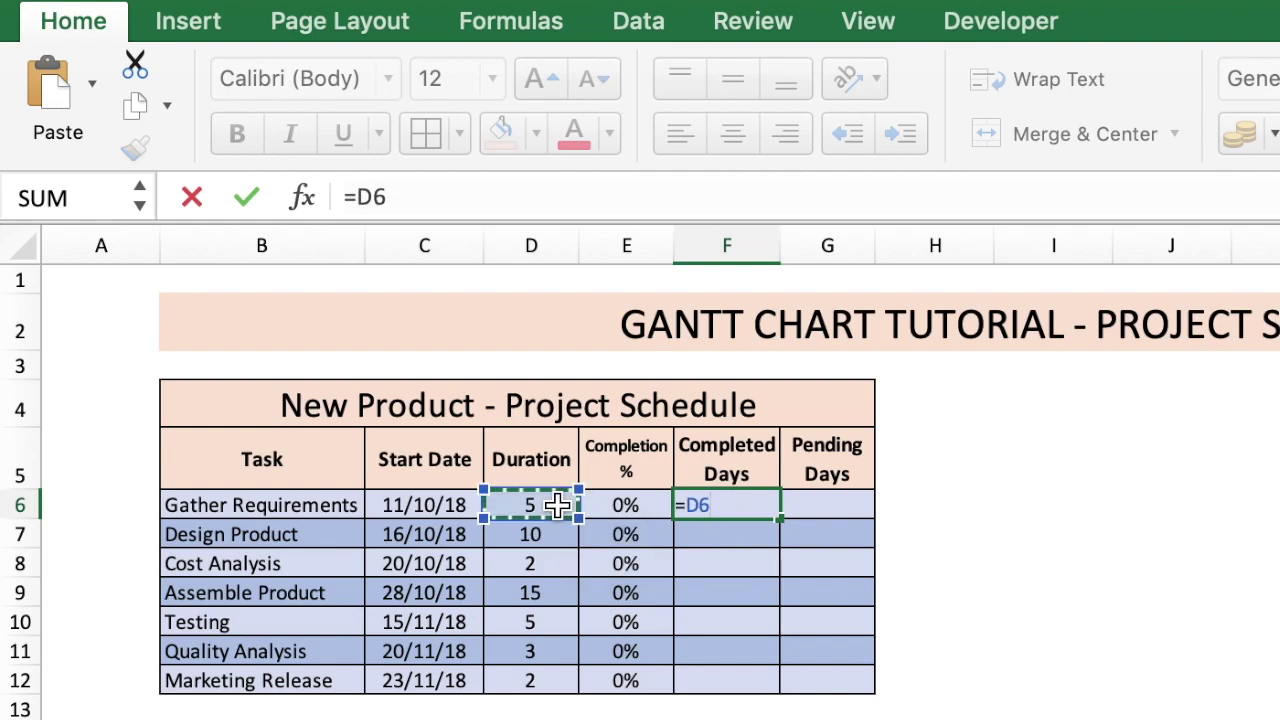
text(*)
click(643, 505)
key(Return)
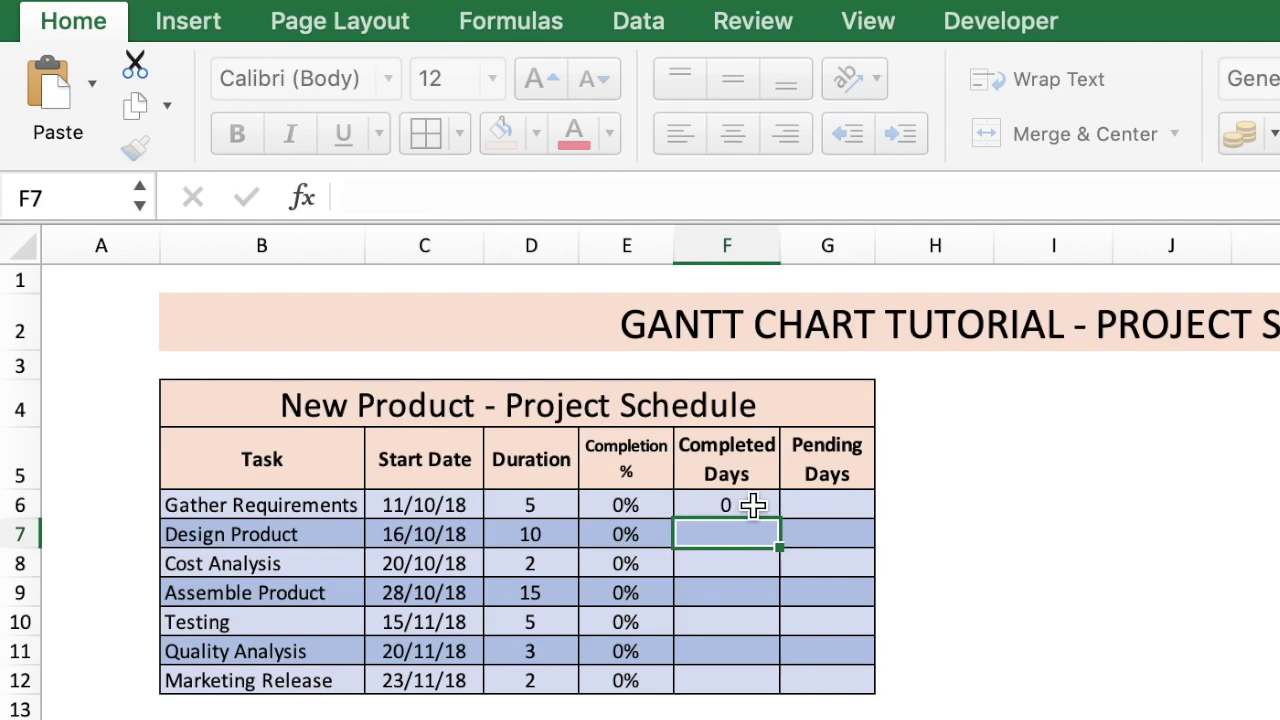
Calculate the Pending Days of Gather Requirements in G6 as duration minus completed days, =D6-F6
click(833, 504)
text(=)
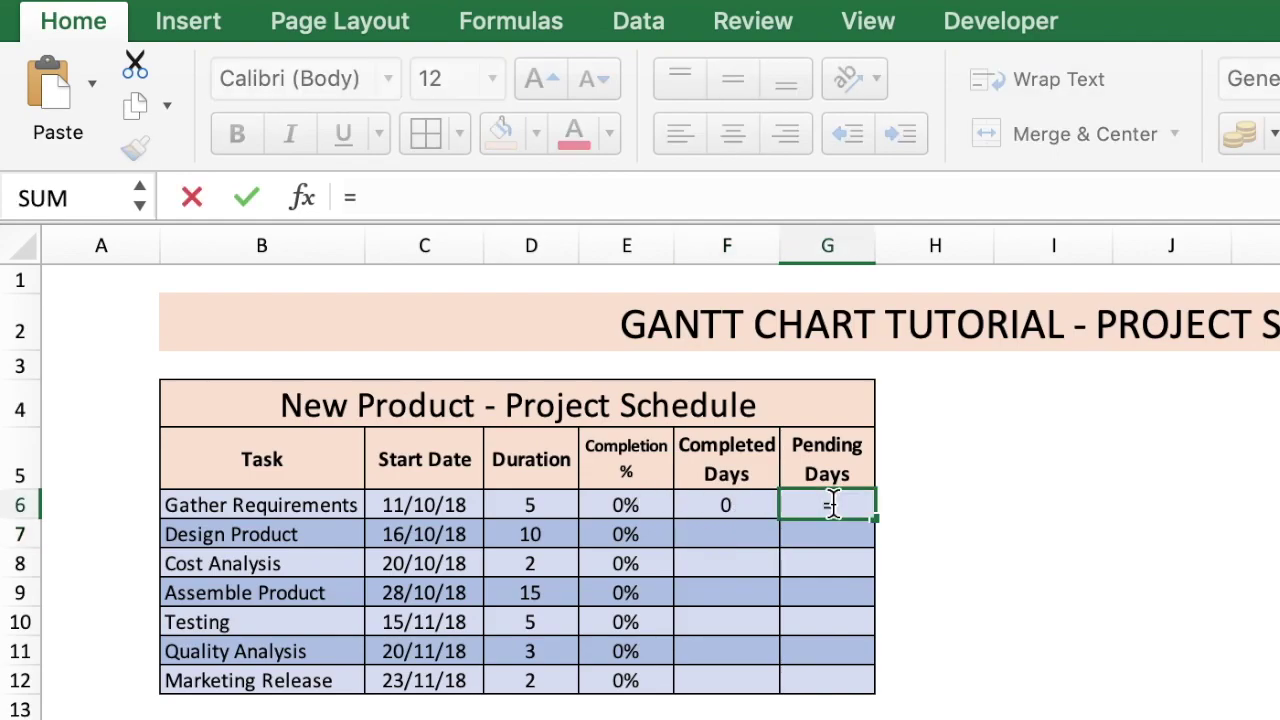
click(555, 503)
text(-)
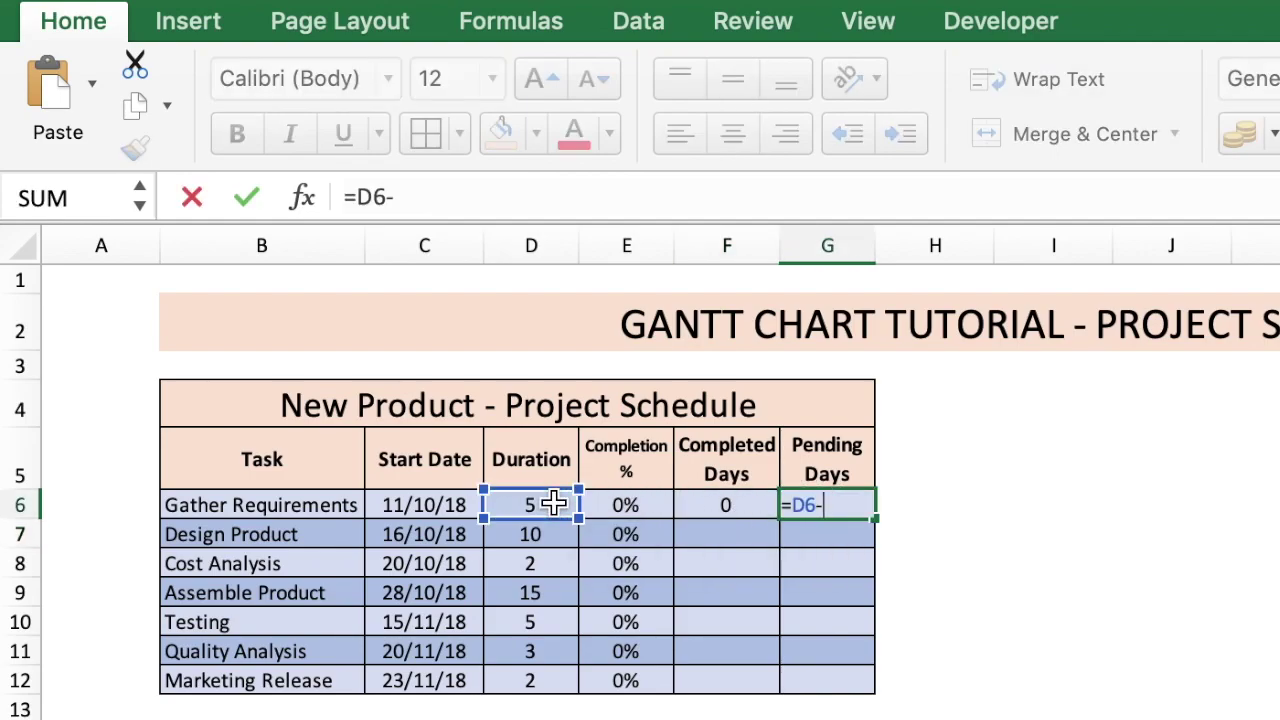
click(725, 503)
key(Return)
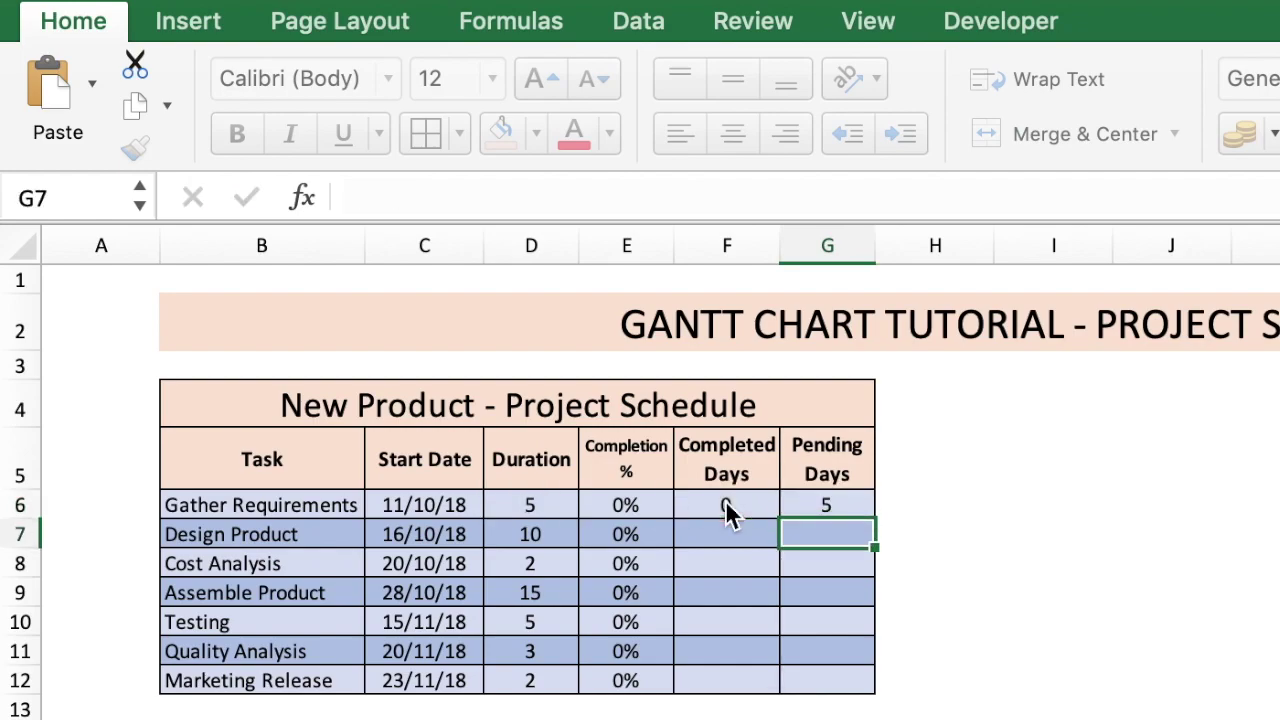
Copy the Completed Days and Pending Days formulas from F6:G6 to F7:G12, pasting formulas only
click(765, 510)
drag(797, 507, 829, 677)
key(ctrl+c)
right_click(829, 677)
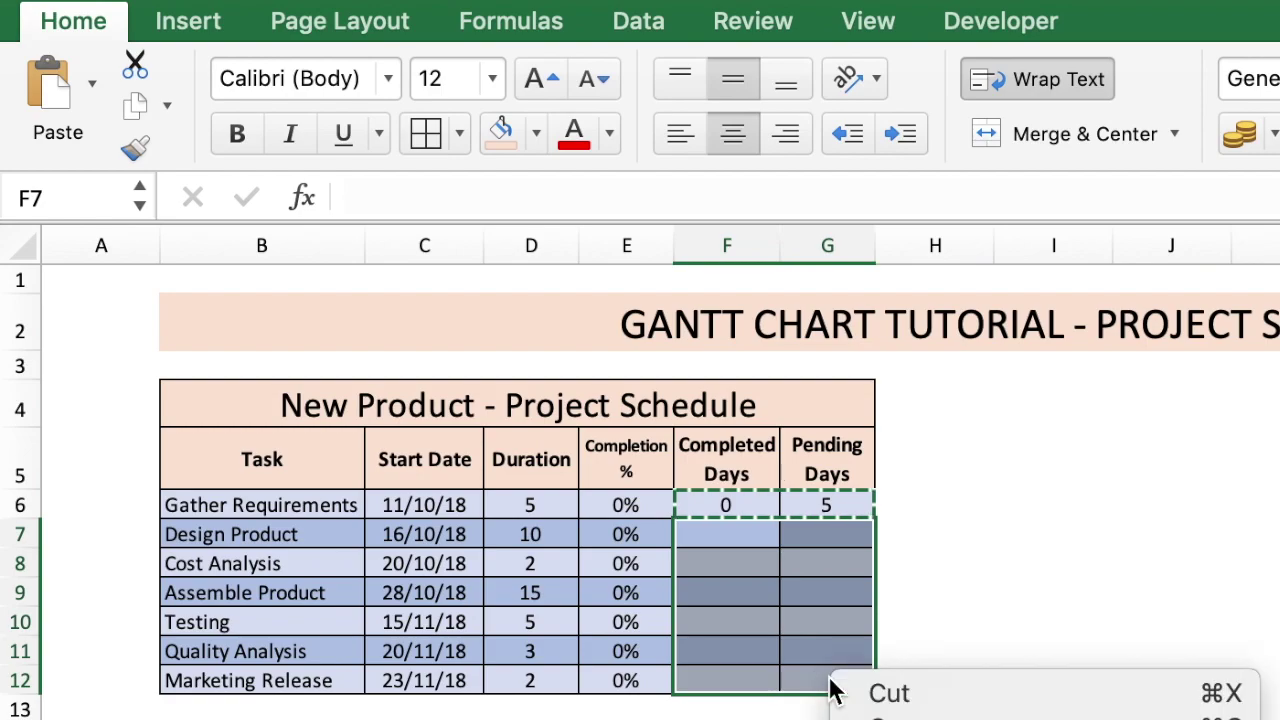
key(ctrl+super+v)
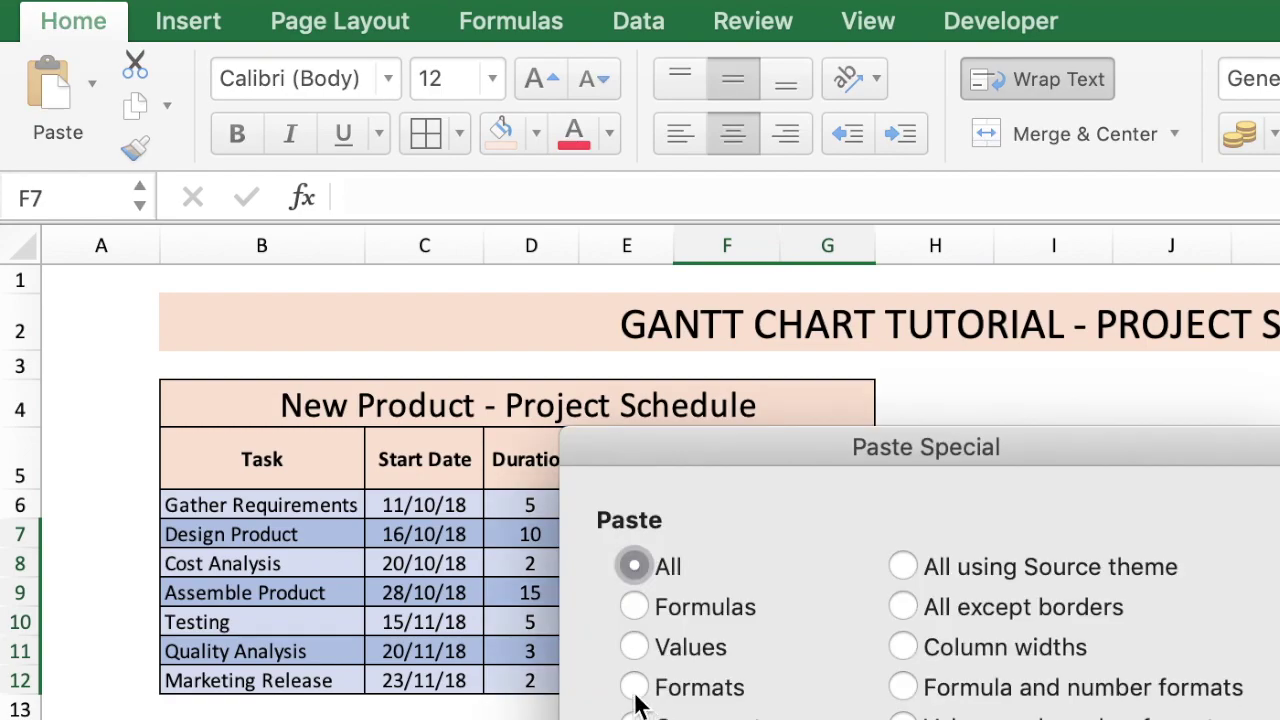
click(634, 607)
key(Return)
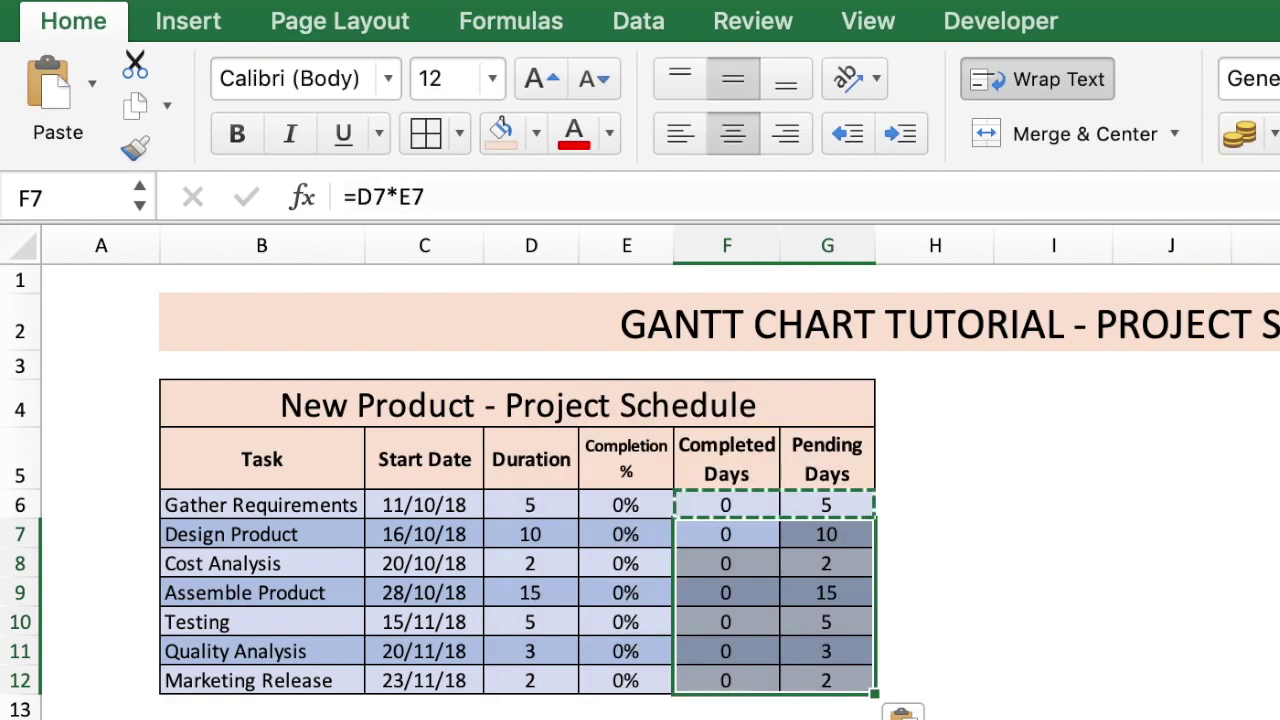
click(582, 719)
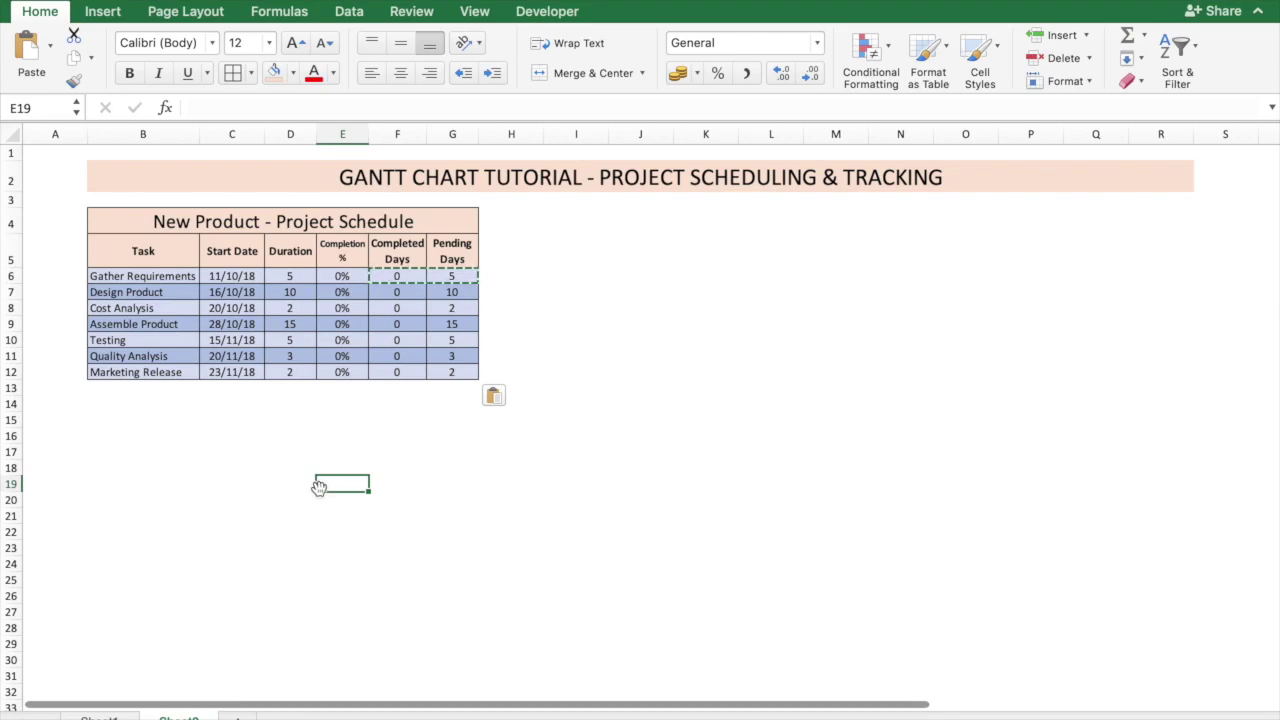
key(Escape)
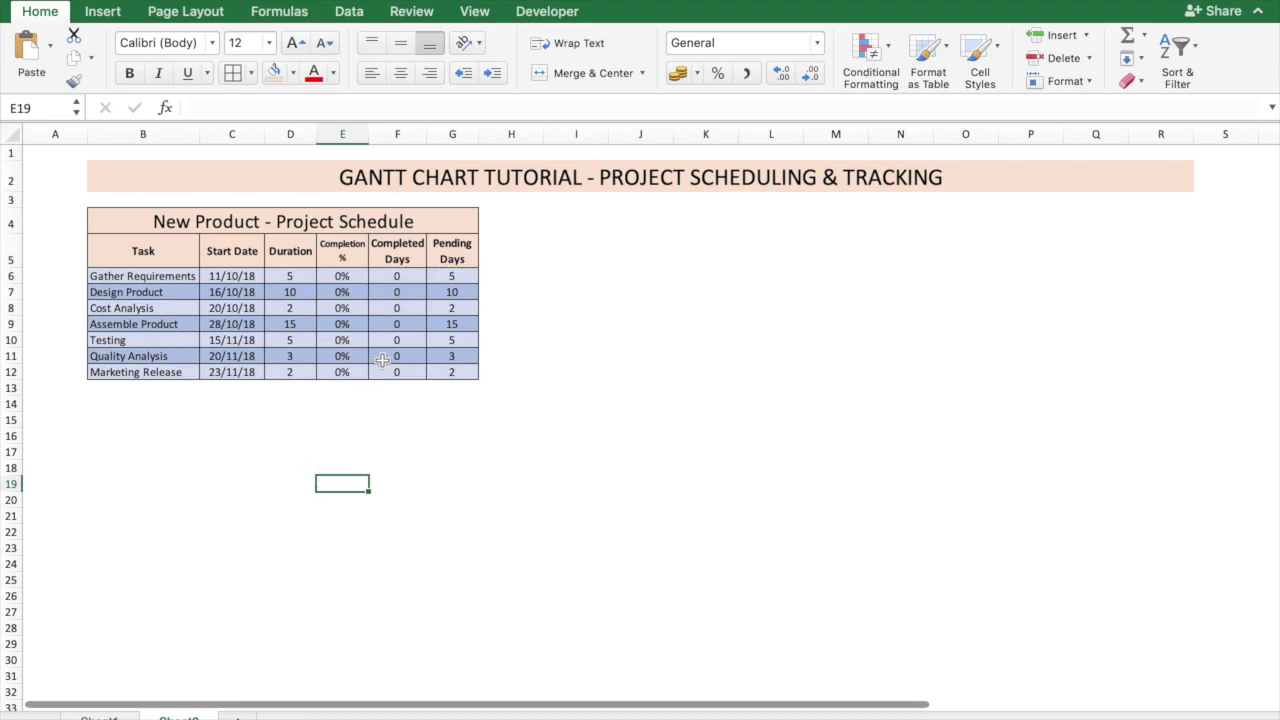
Insert a 2-D stacked bar chart from the Start Date column, C5:C12, including its heading
drag(232, 251, 231, 368)
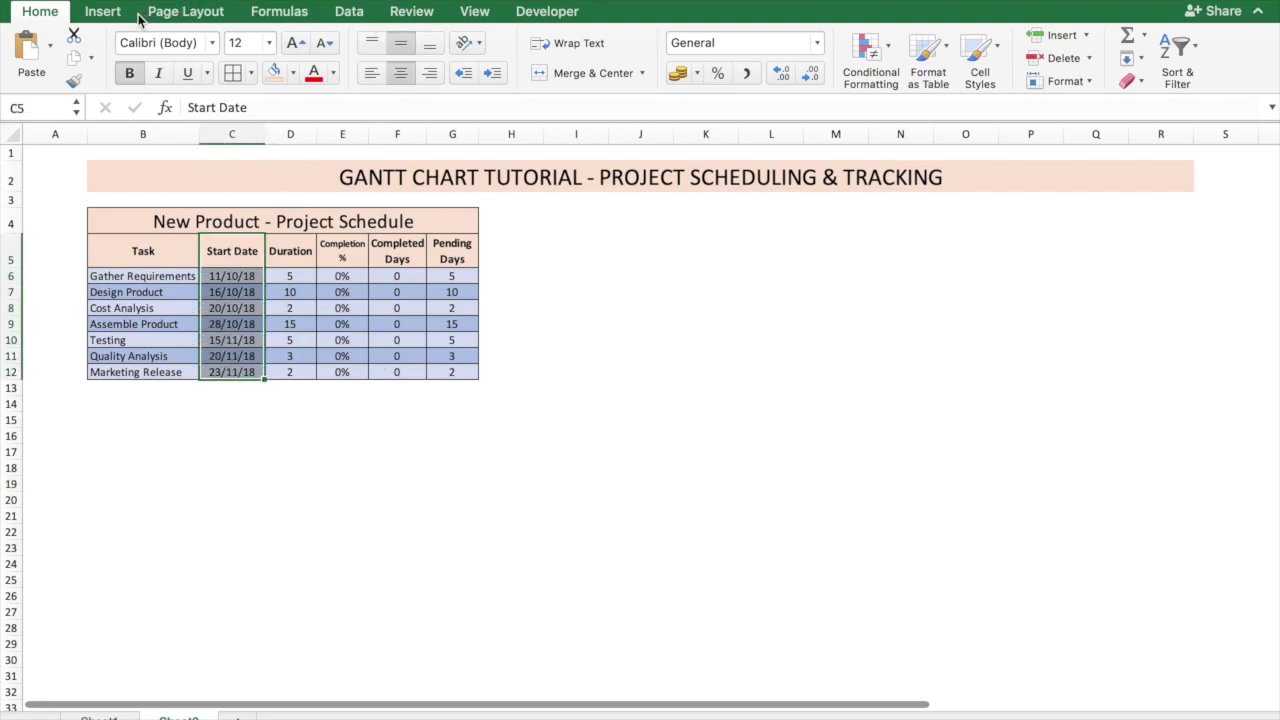
click(105, 12)
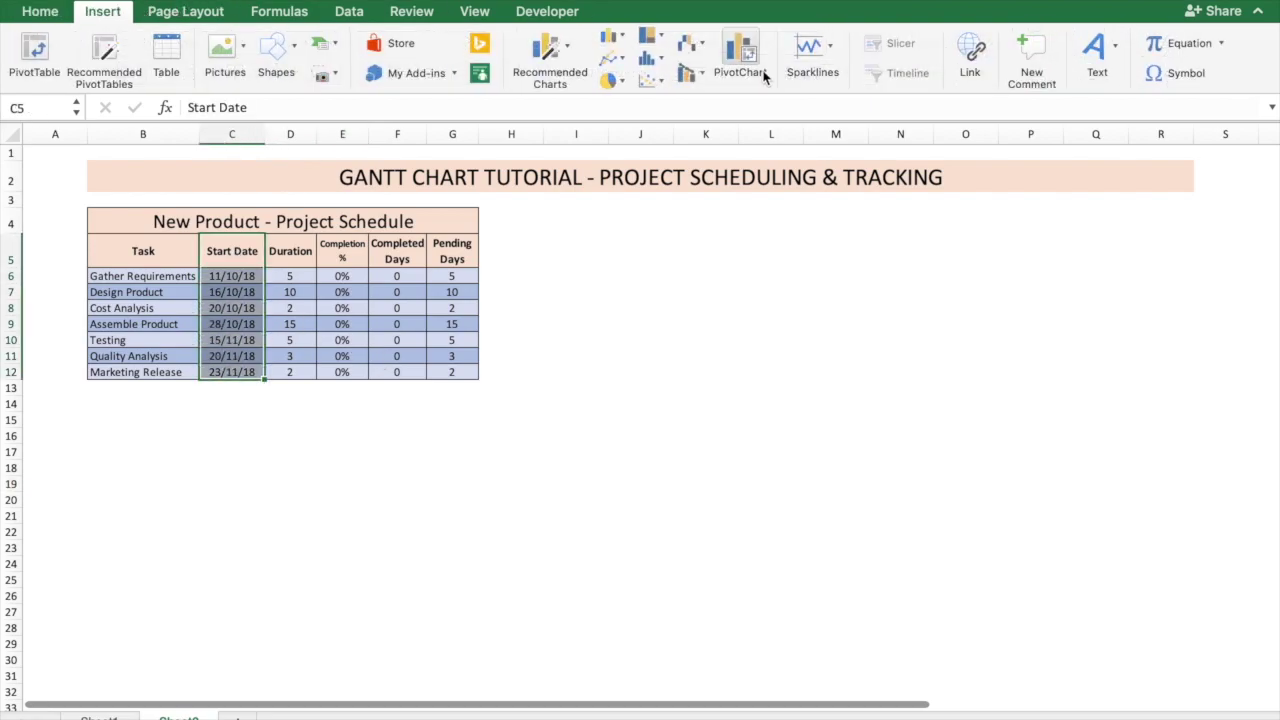
click(618, 40)
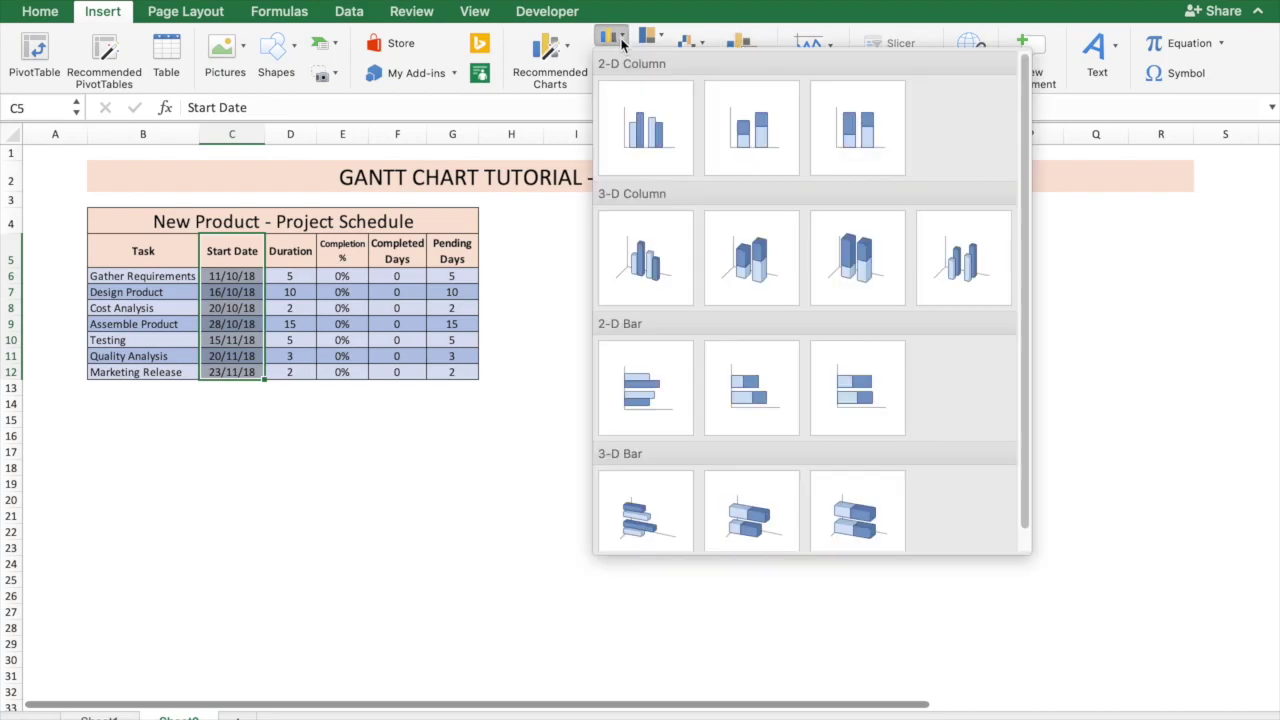
click(755, 390)
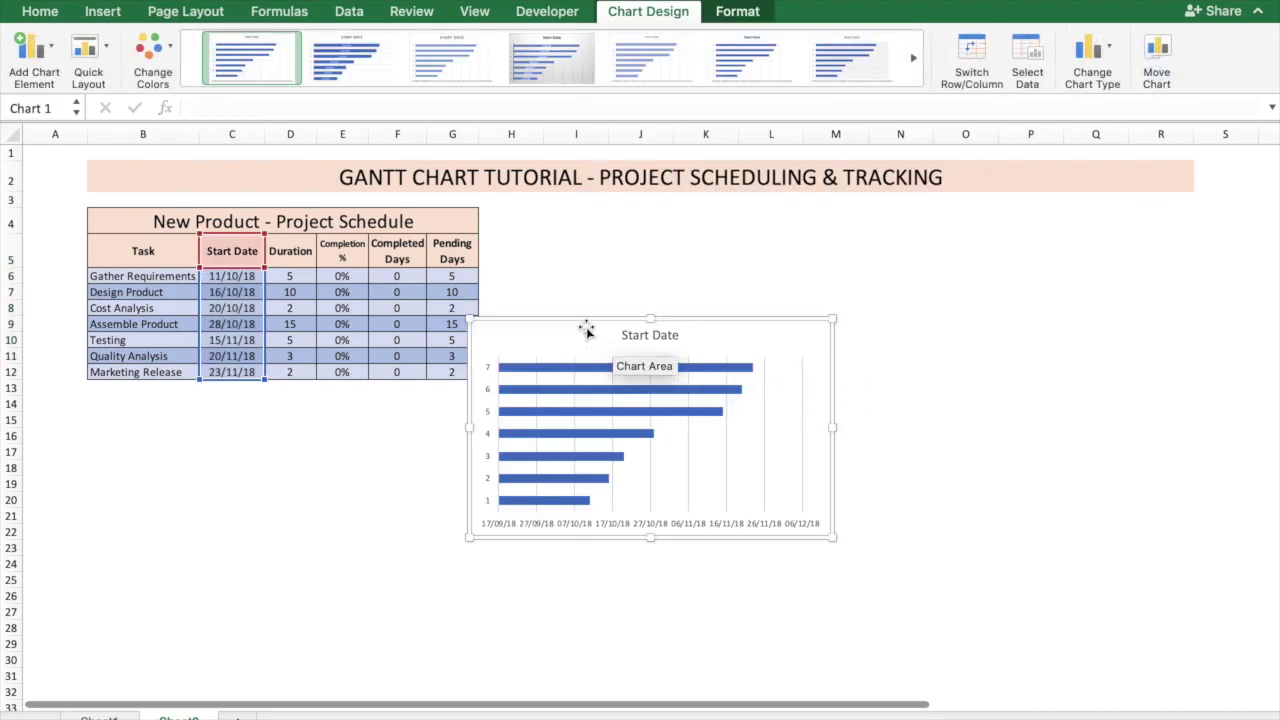
Move the chart beside the schedule table and enlarge it to span about columns H to R and rows 4 to 28
drag(587, 331, 617, 228)
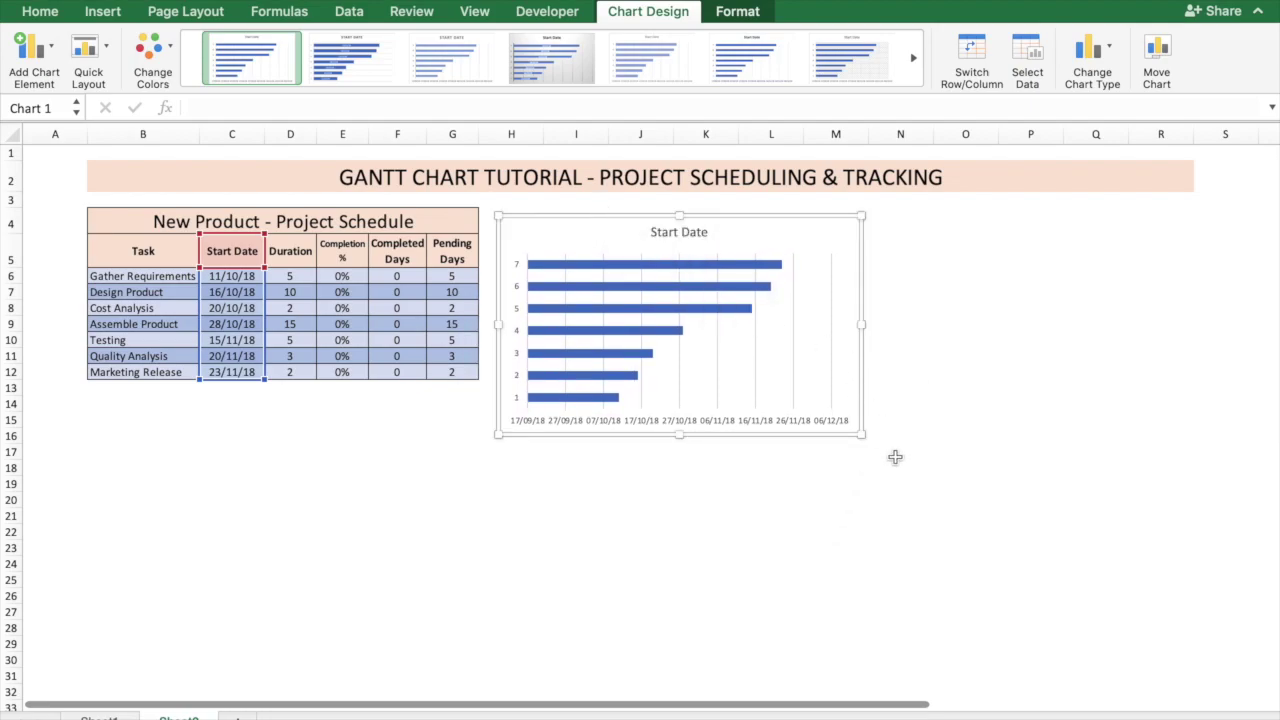
drag(863, 434, 1192, 637)
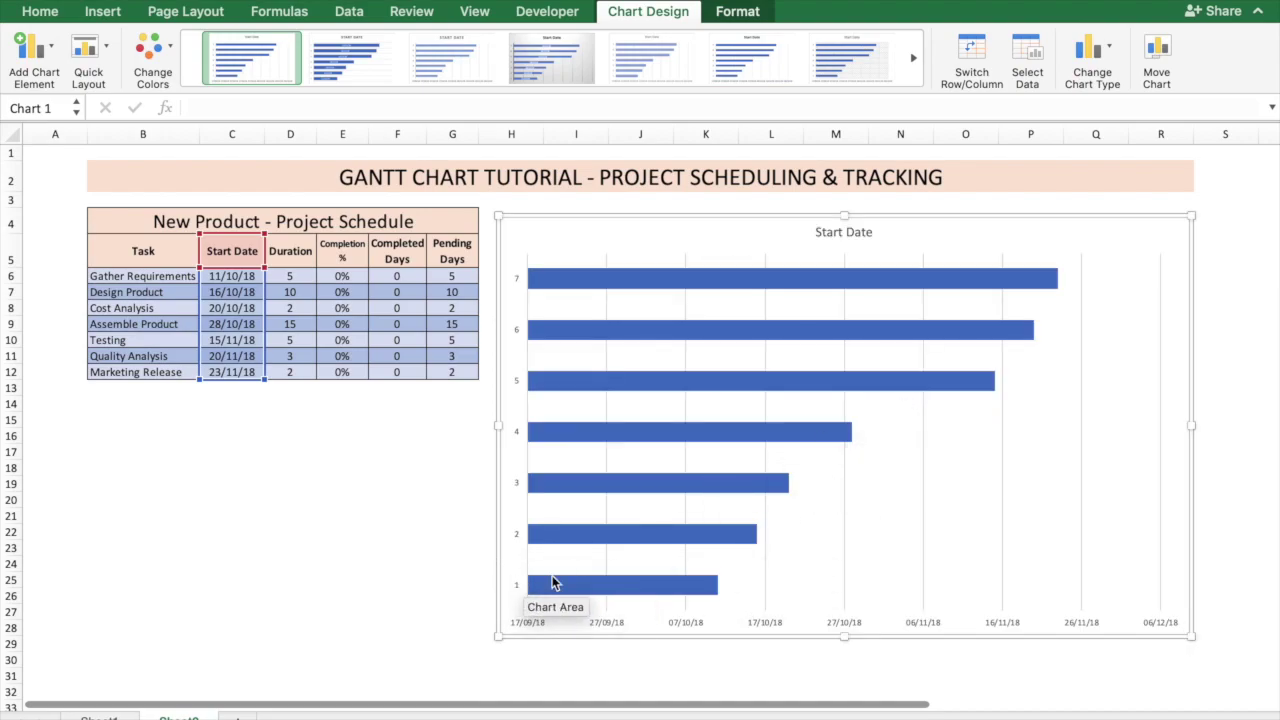
Set the chart's horizontal (category) axis labels to the task names in B6:B12
right_click(770, 573)
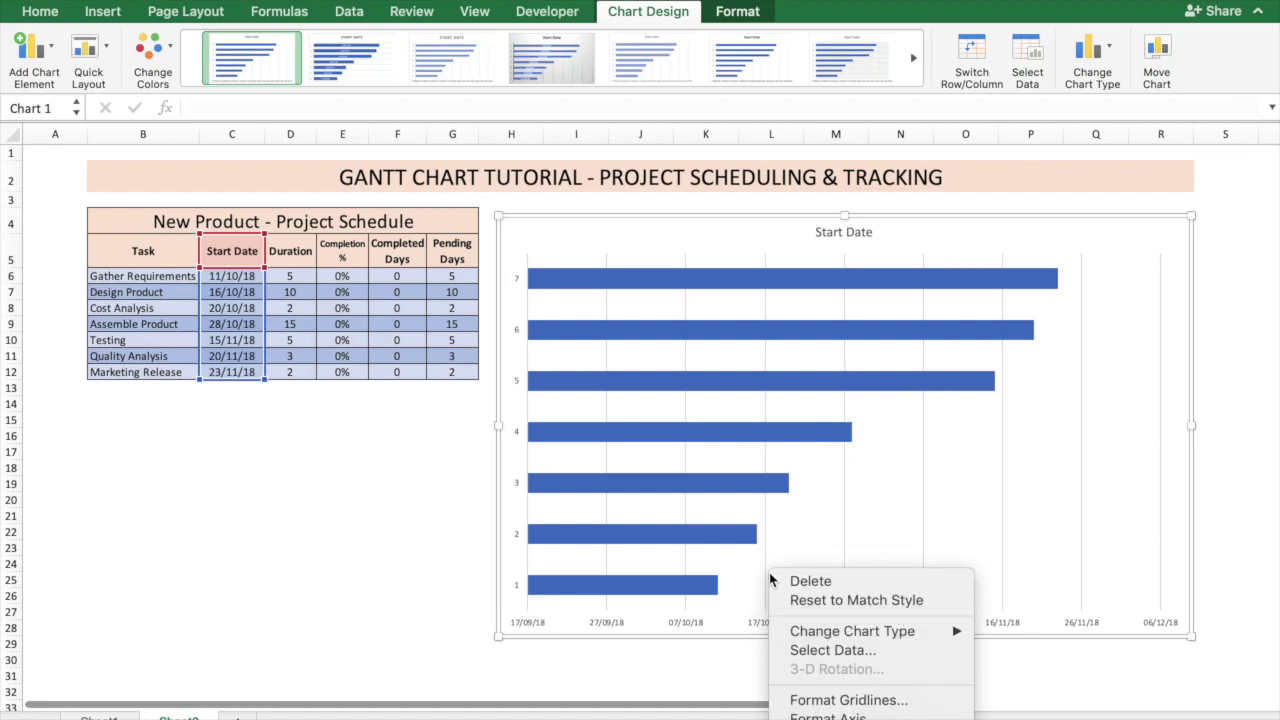
click(808, 649)
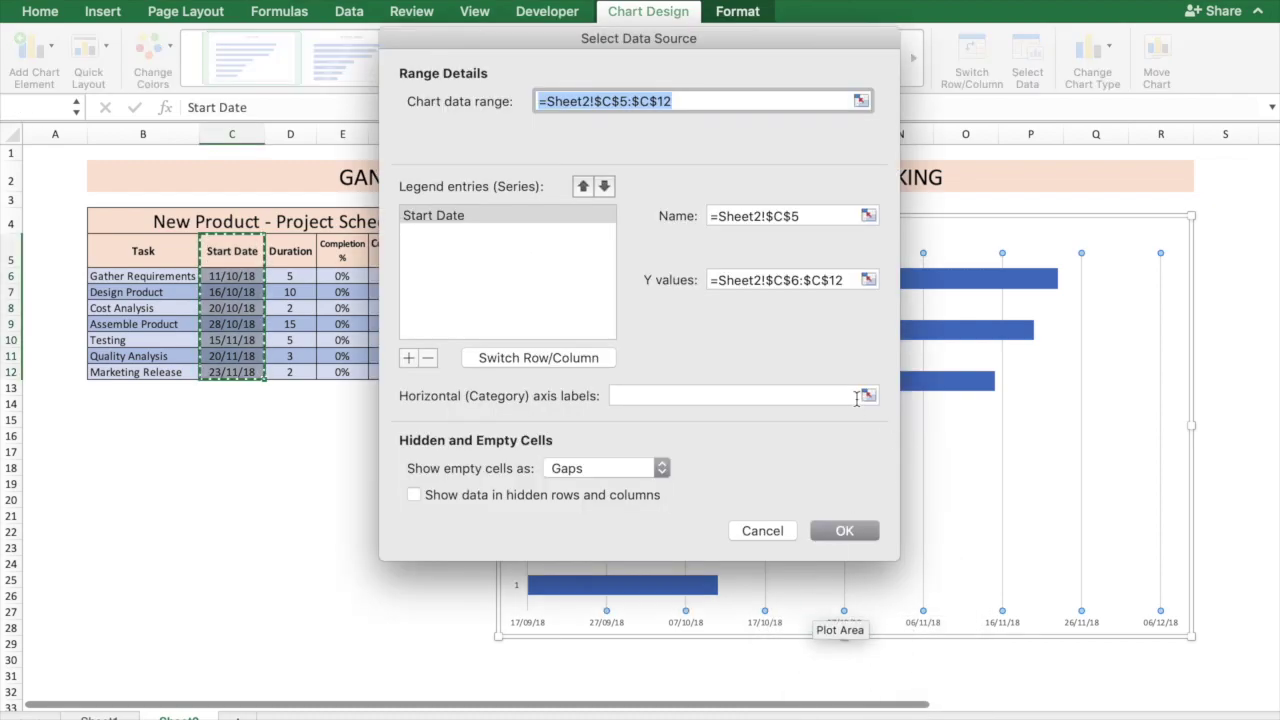
click(868, 395)
drag(120, 276, 122, 371)
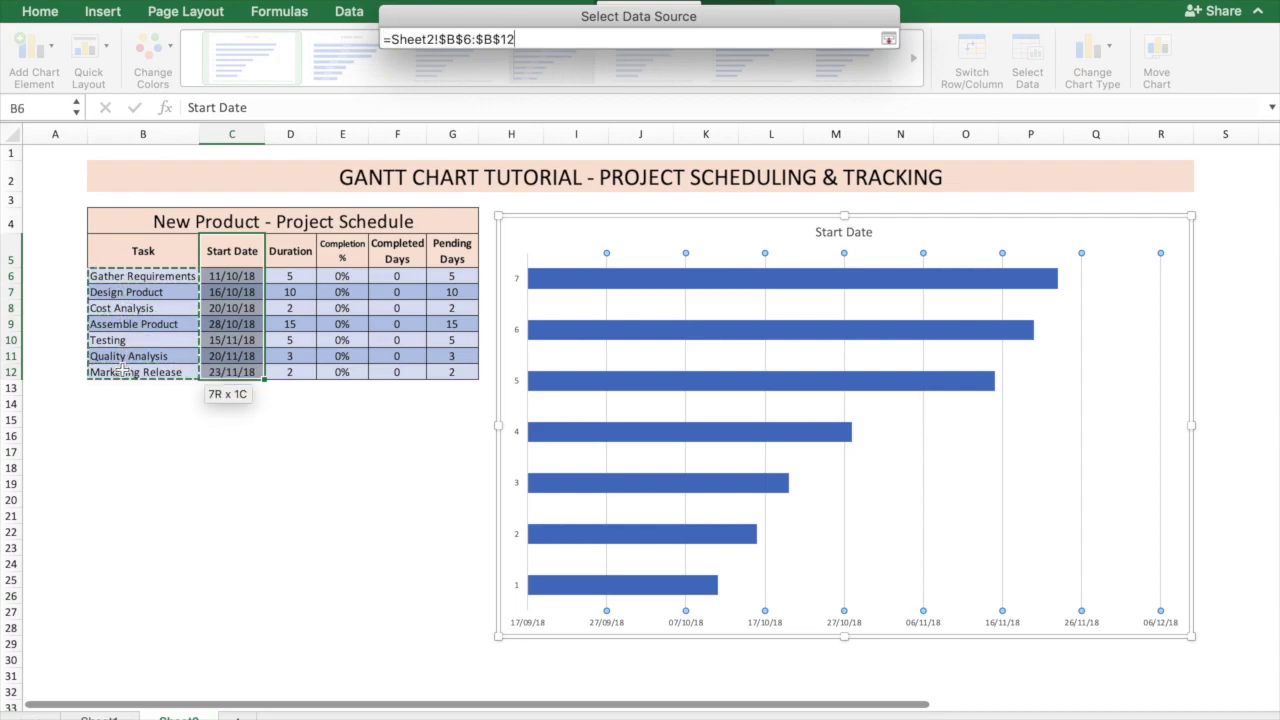
key(Return)
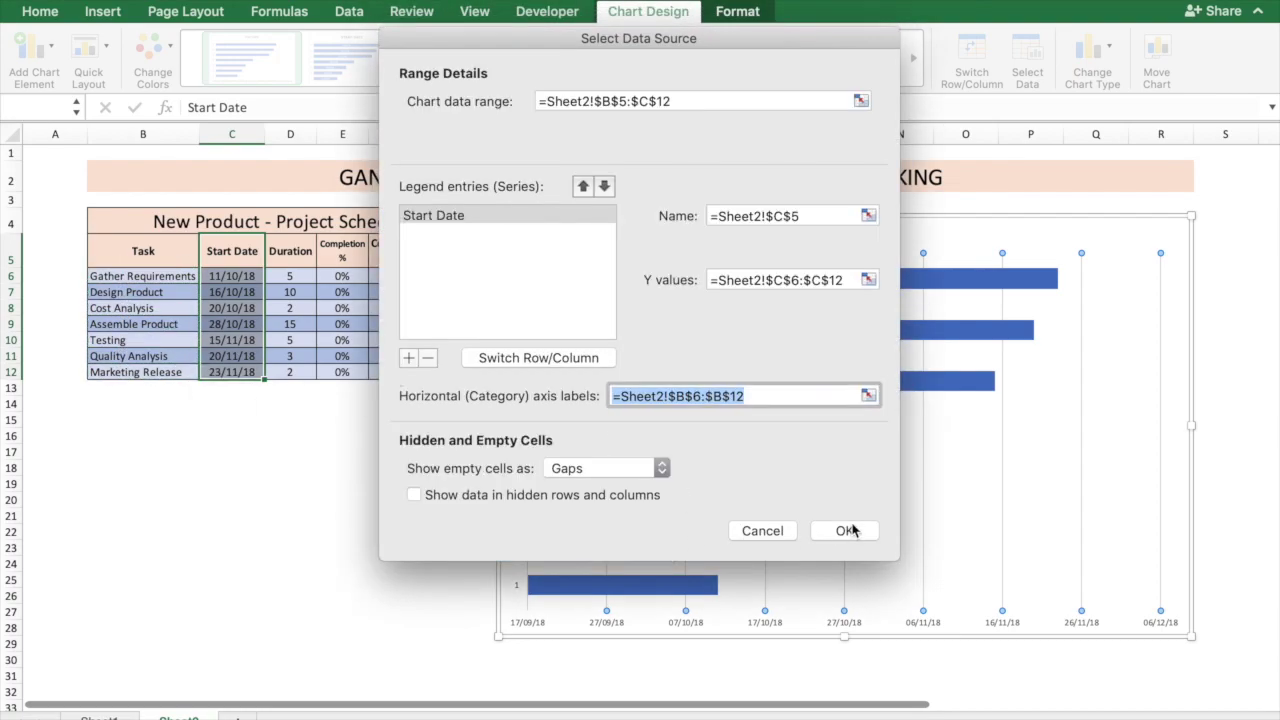
click(846, 530)
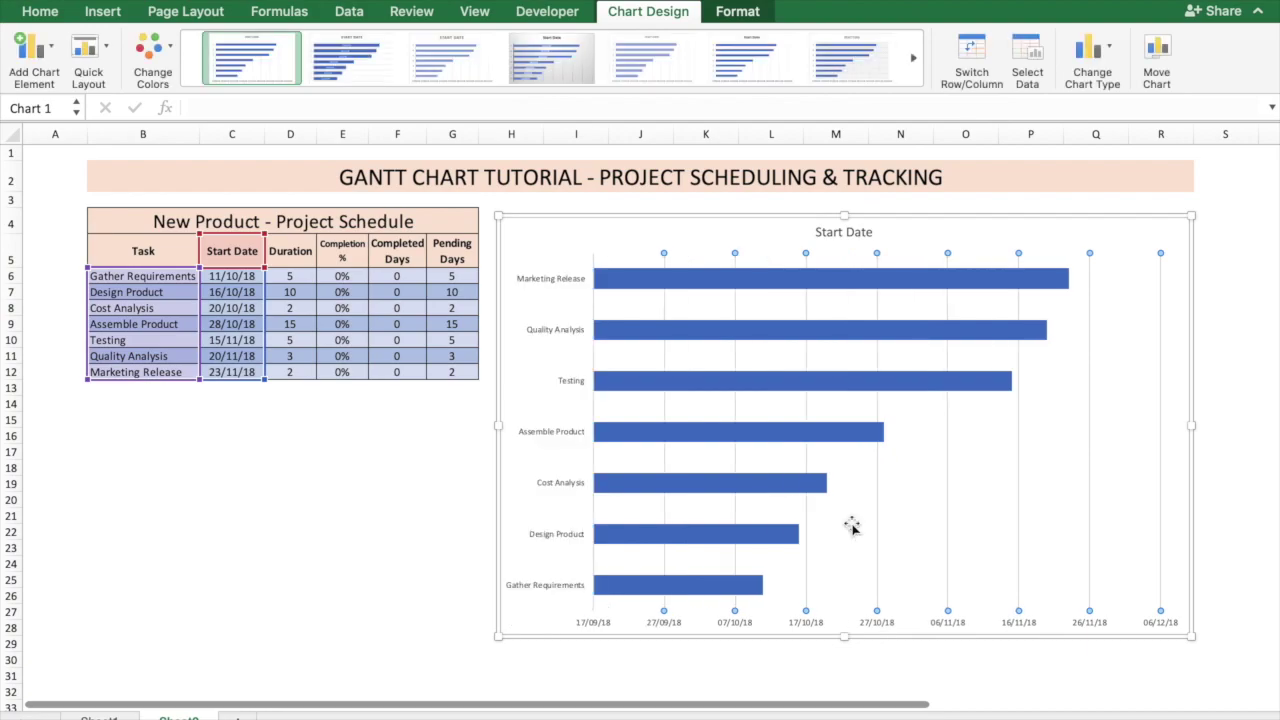
Format the chart's task axis to show its categories in reverse order
right_click(566, 575)
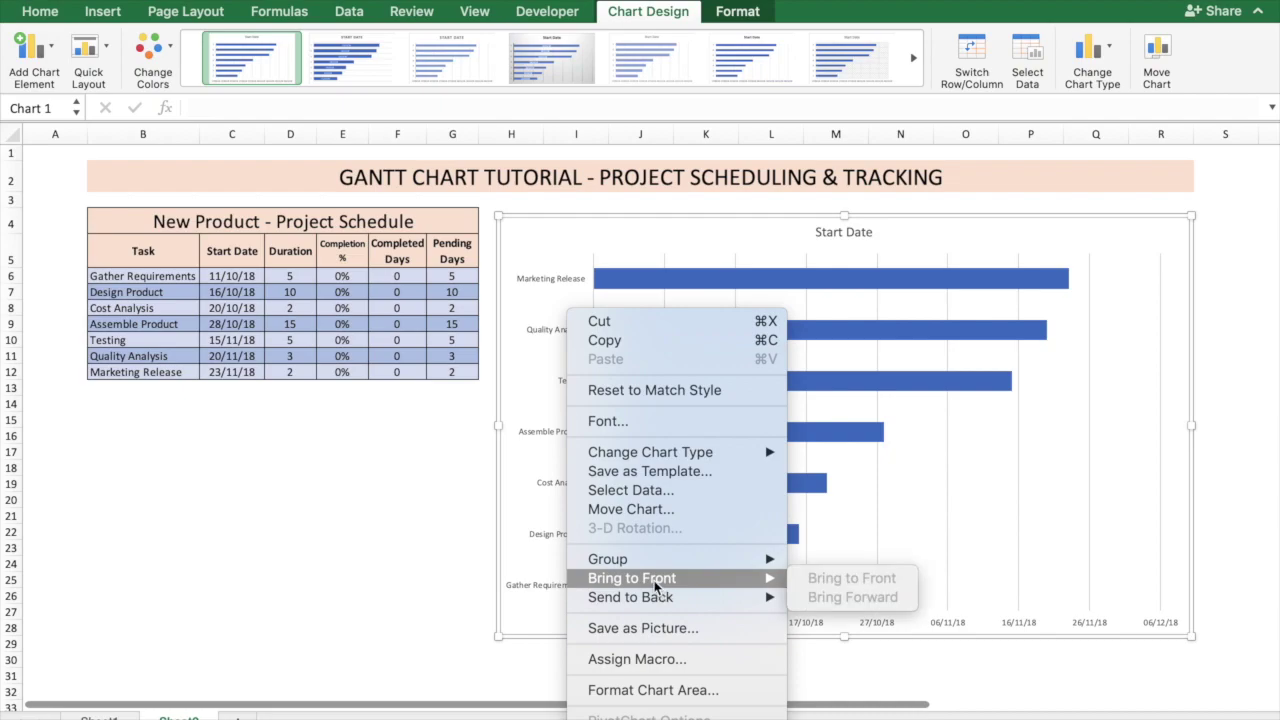
click(546, 486)
right_click(546, 485)
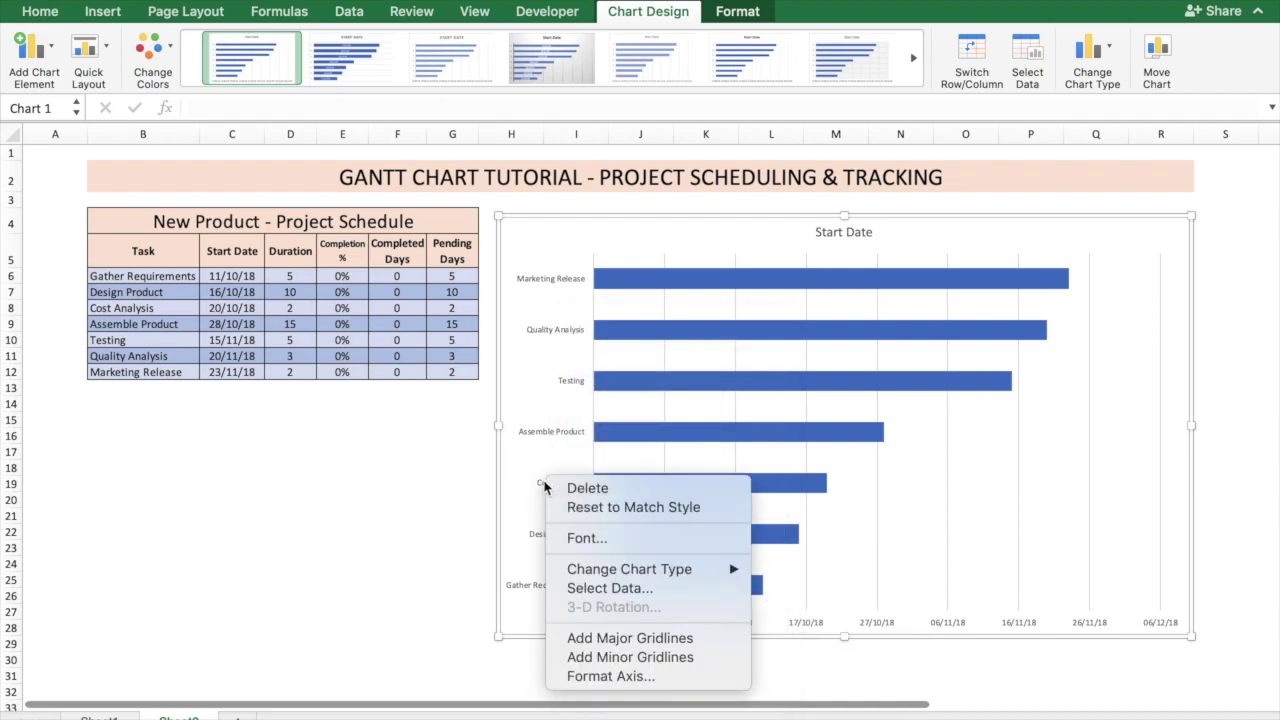
click(590, 677)
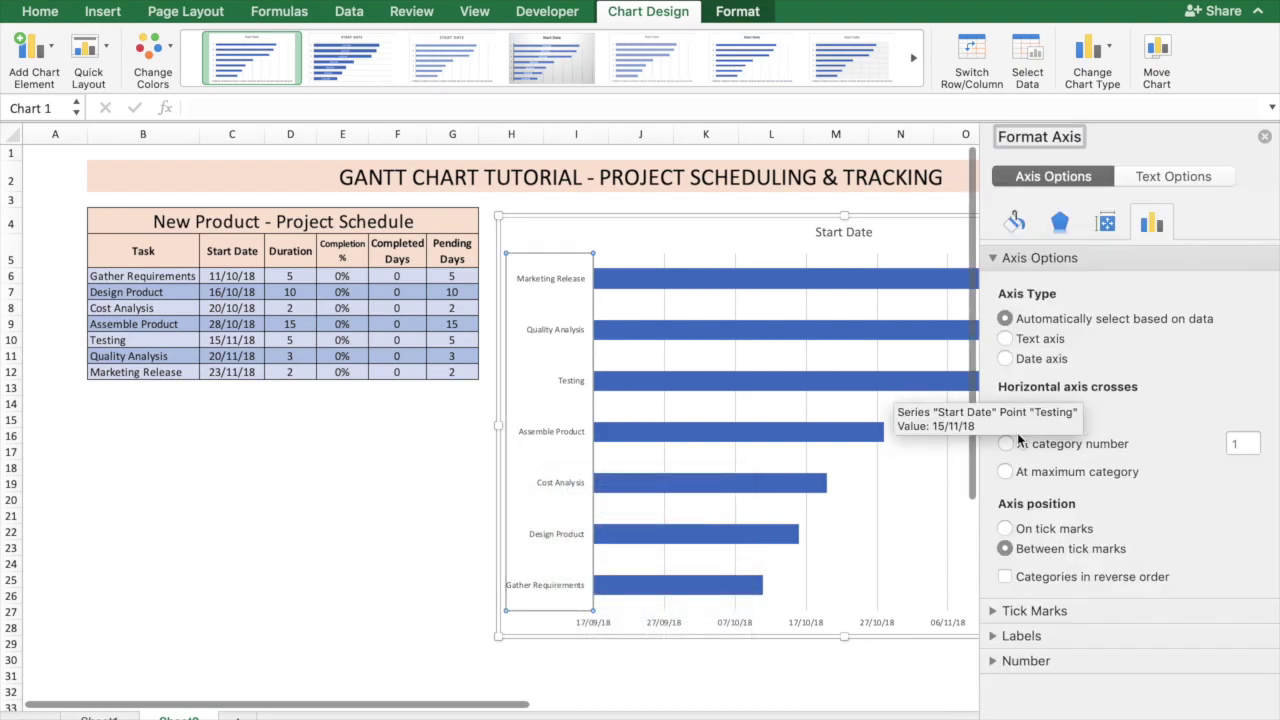
click(1005, 577)
click(521, 569)
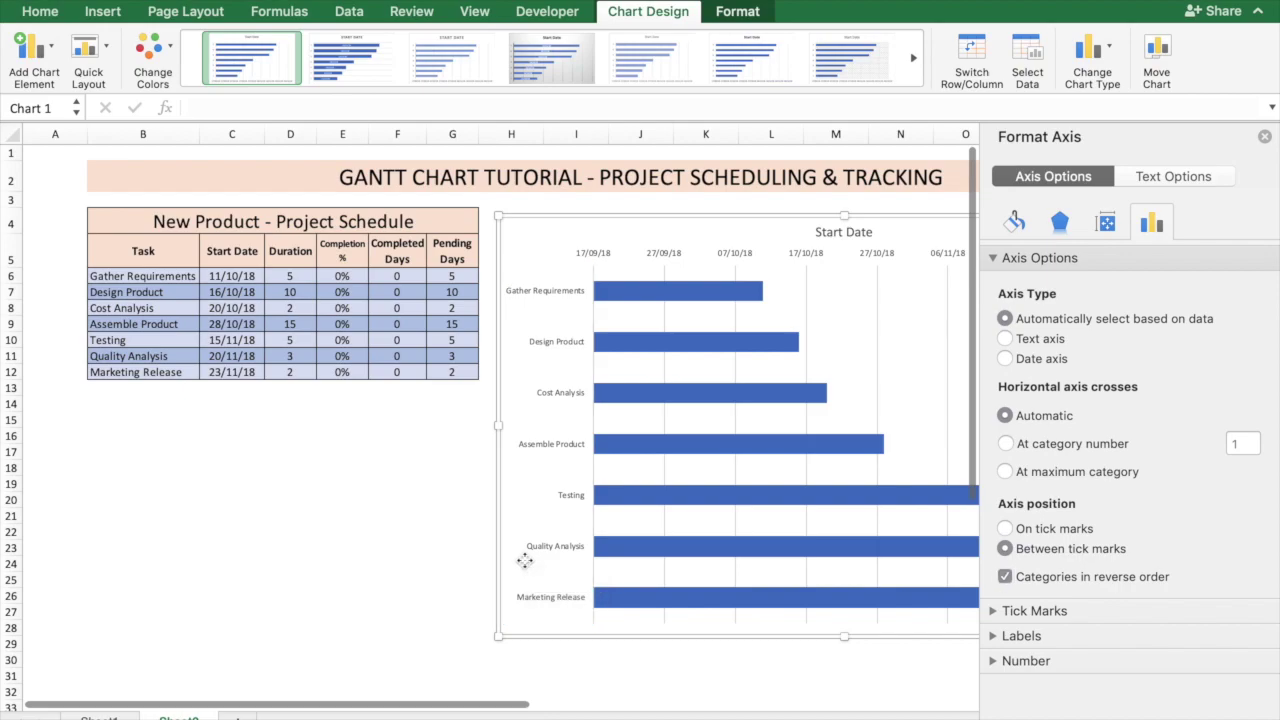
click(1265, 137)
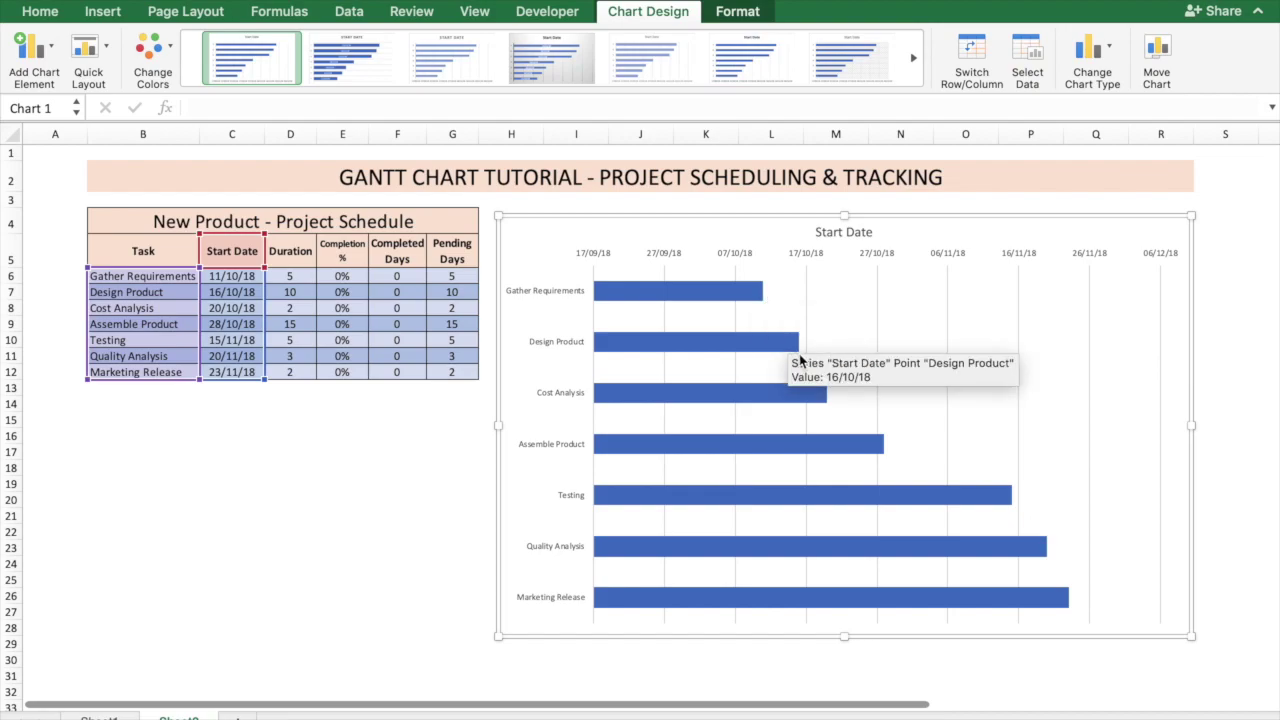
Add a Completed Days series to the chart, with its name from F5 and its values from F6:F12
click(766, 298)
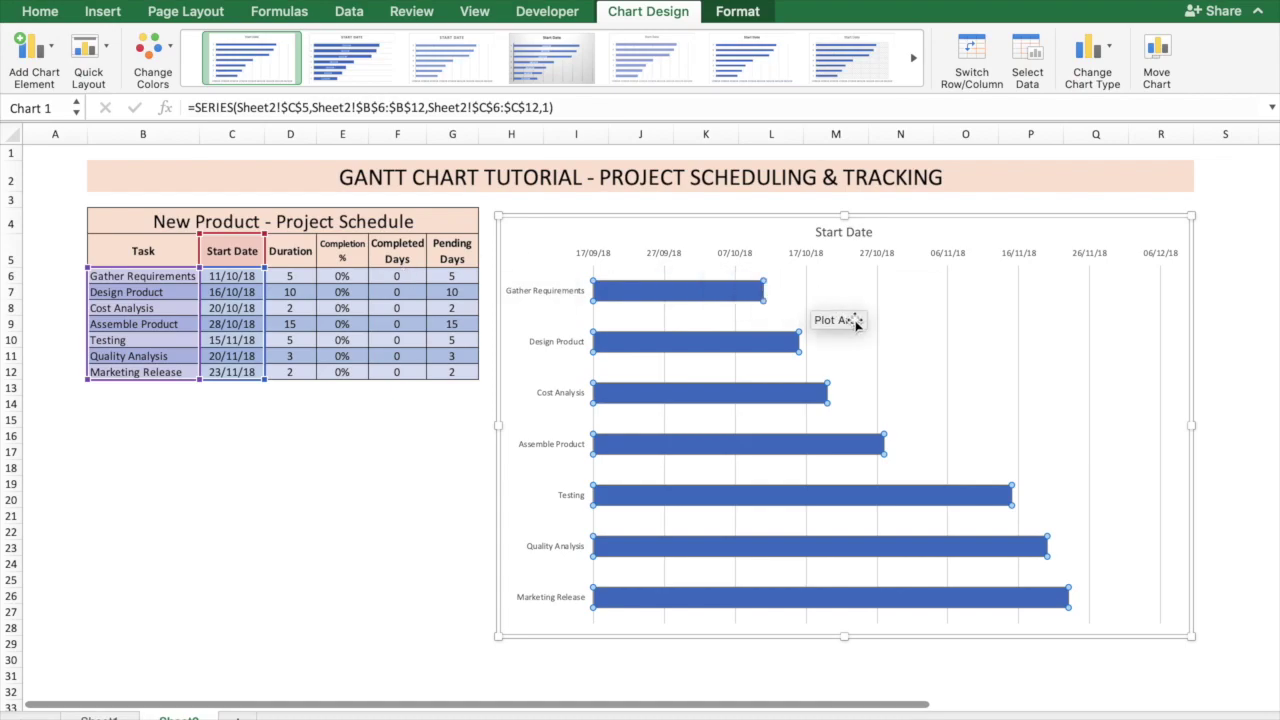
right_click(912, 374)
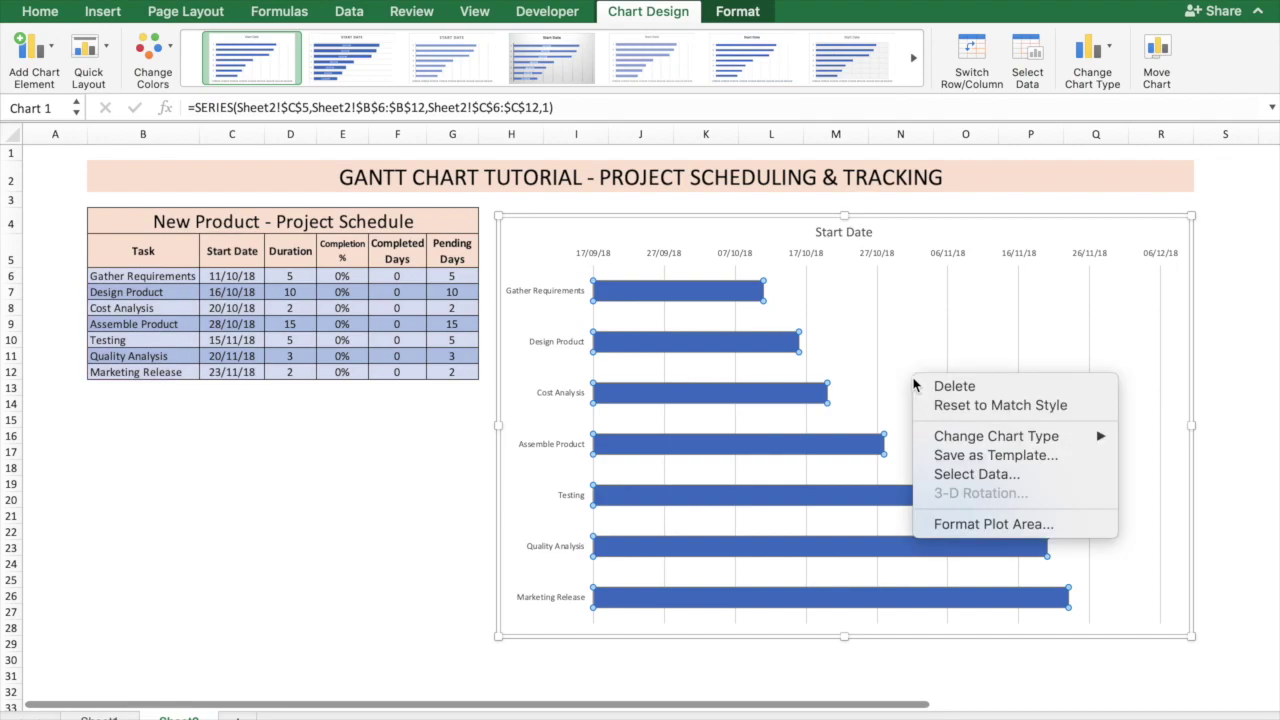
click(966, 475)
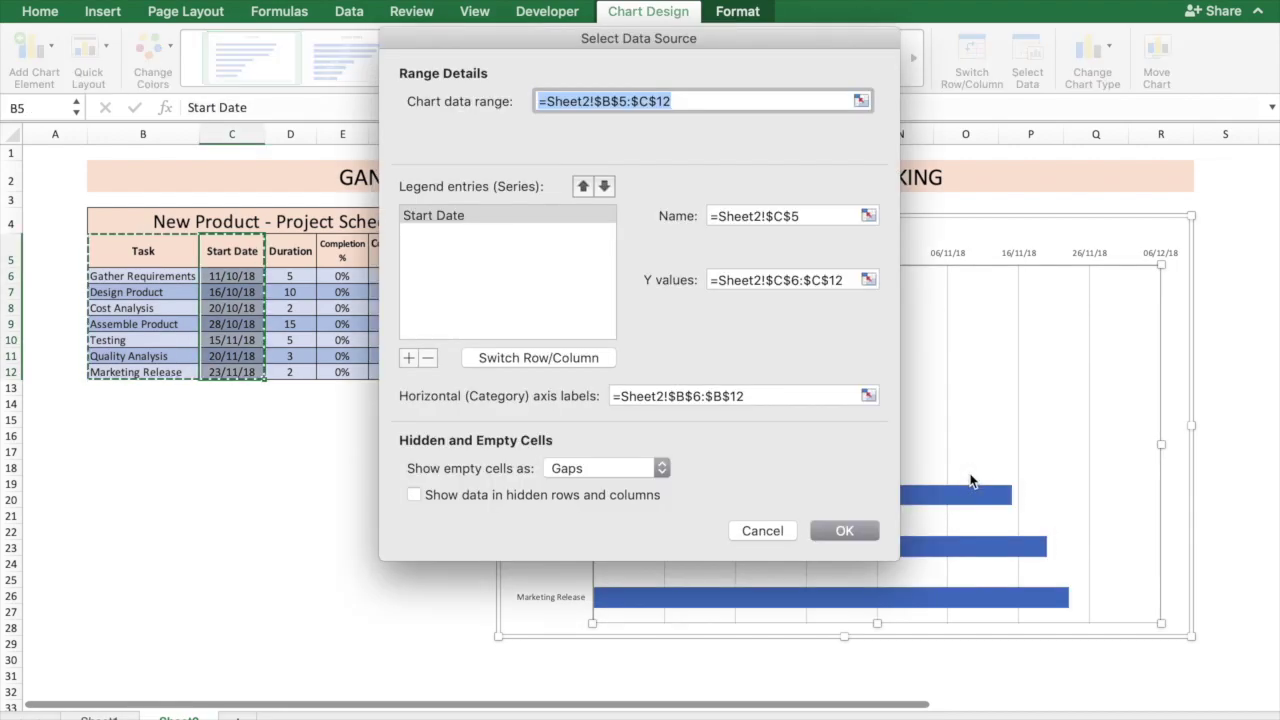
click(408, 358)
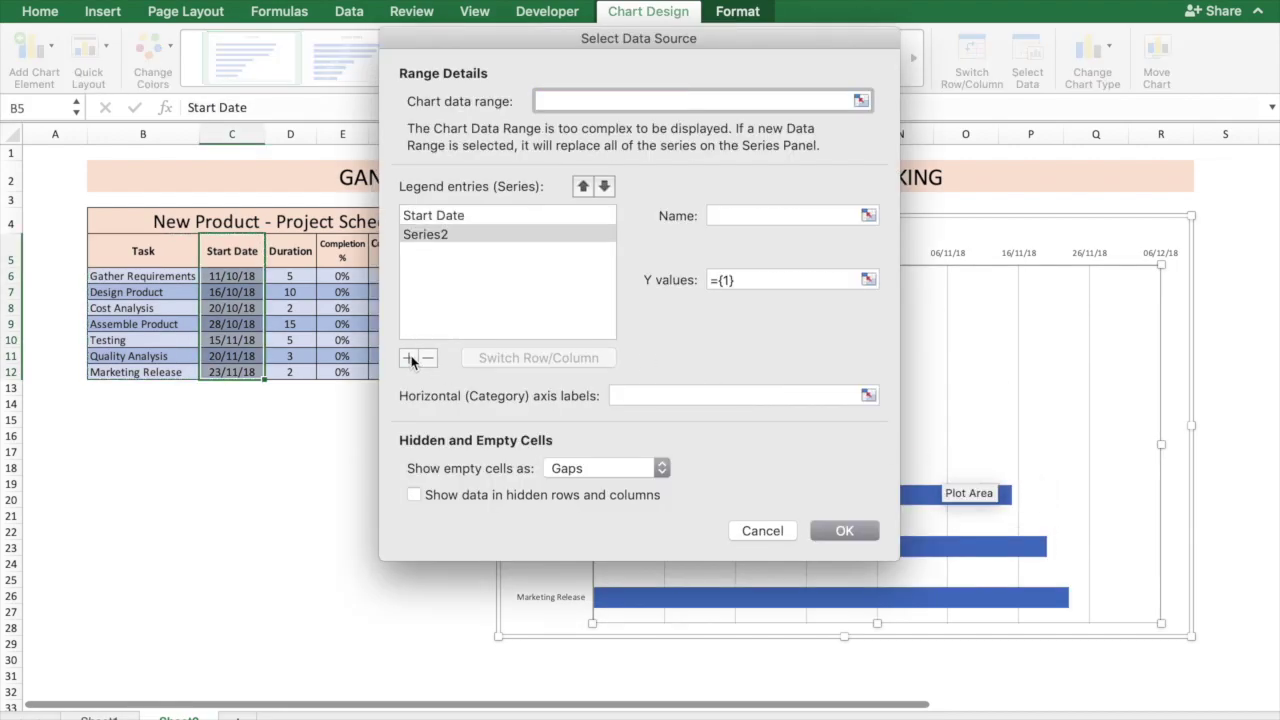
click(868, 216)
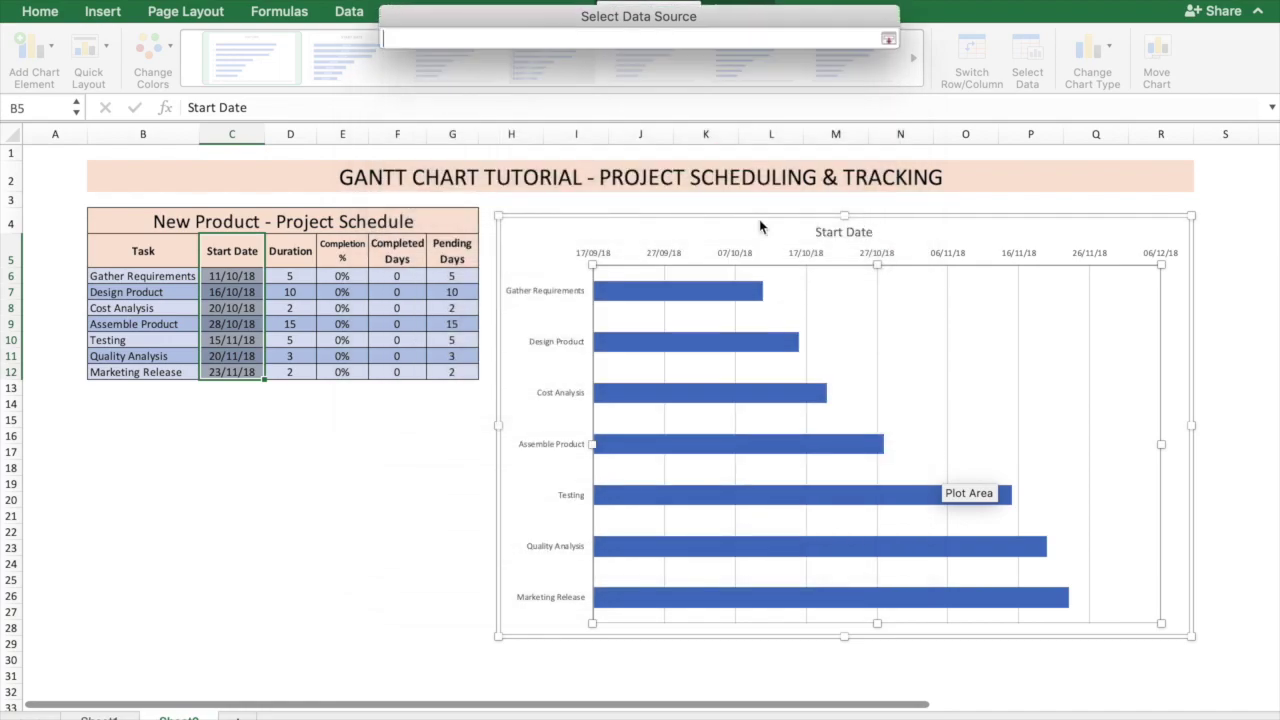
click(397, 259)
key(Return)
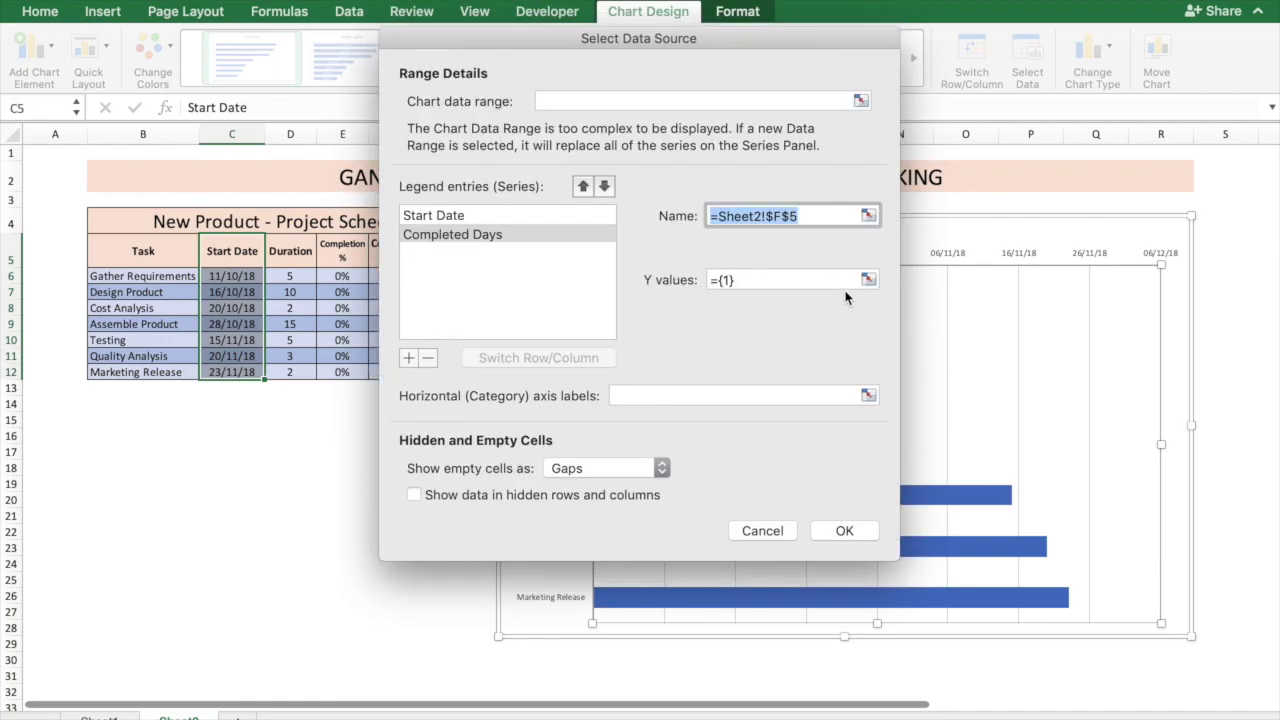
click(869, 280)
drag(398, 276, 400, 372)
key(Return)
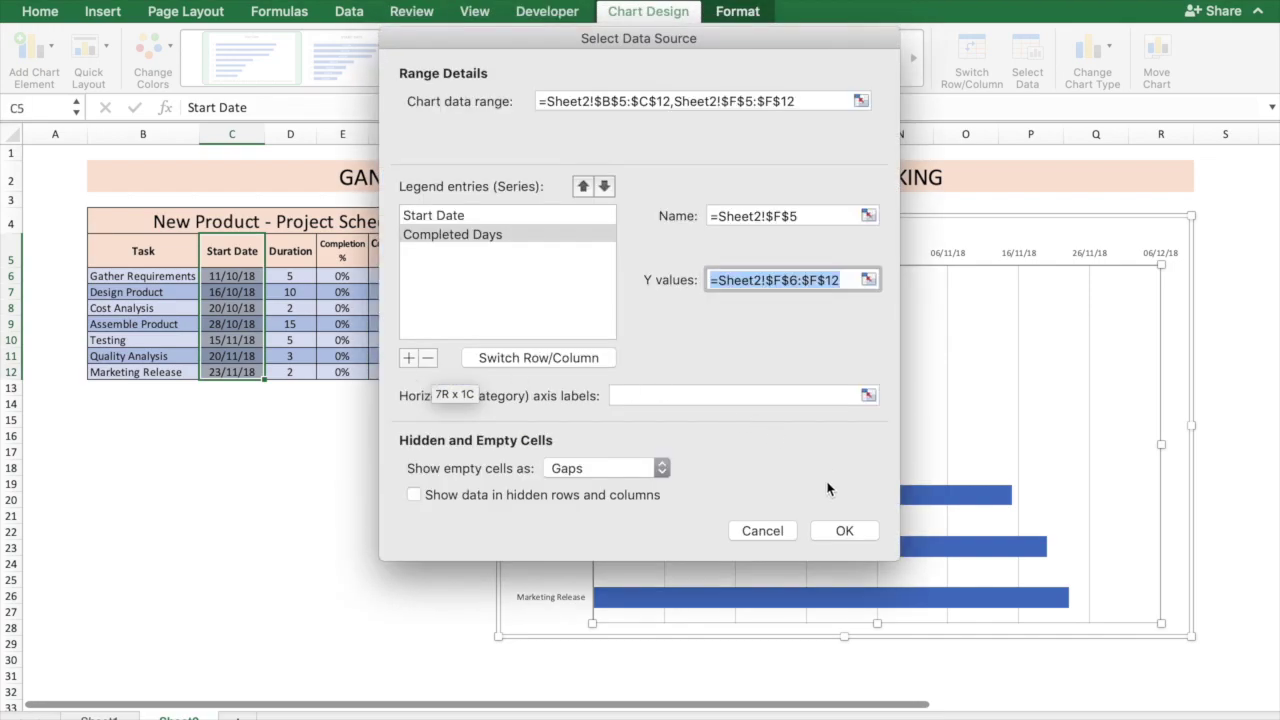
click(830, 531)
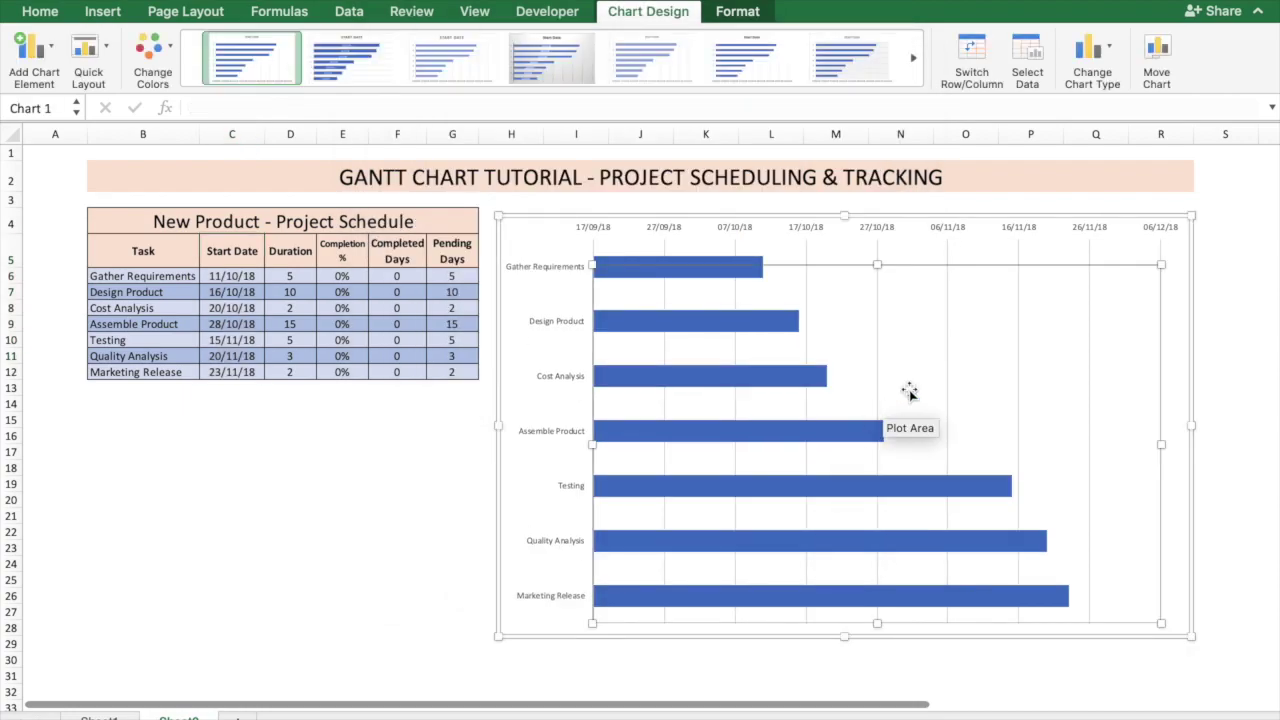
Add a Pending Days series to the chart, with its name from G5 and its values from G6:G12
right_click(984, 383)
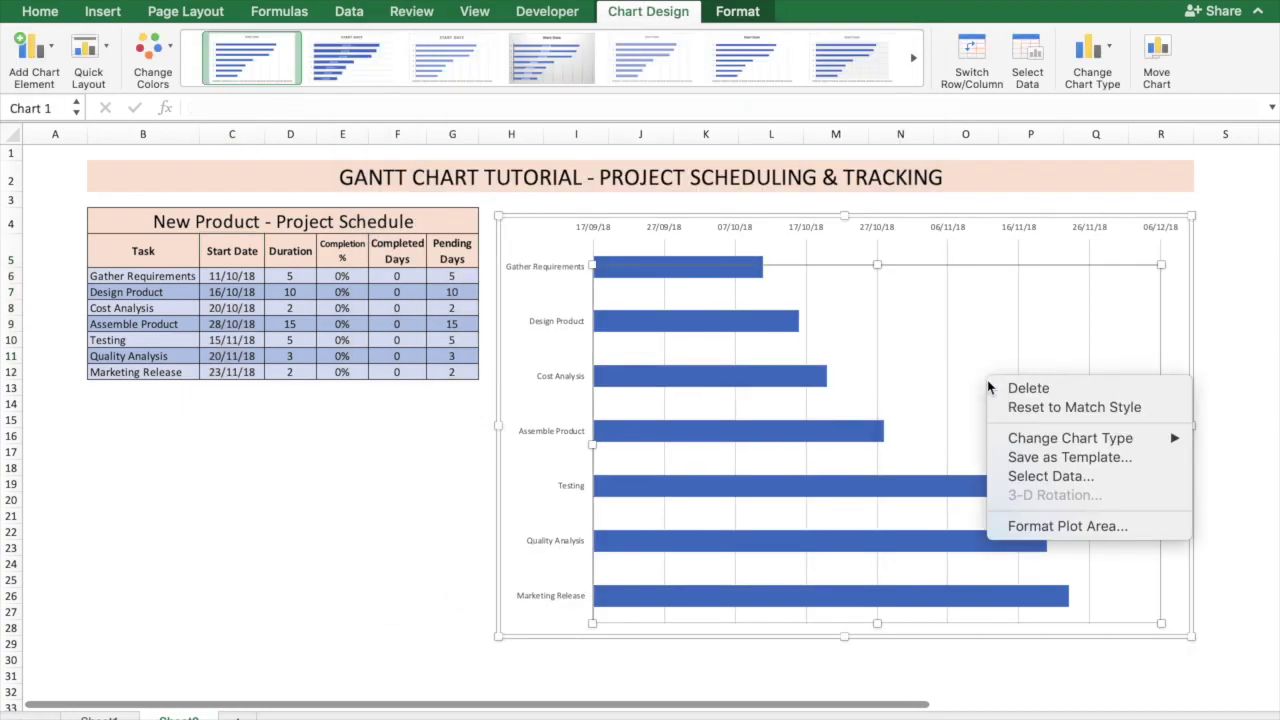
click(1040, 477)
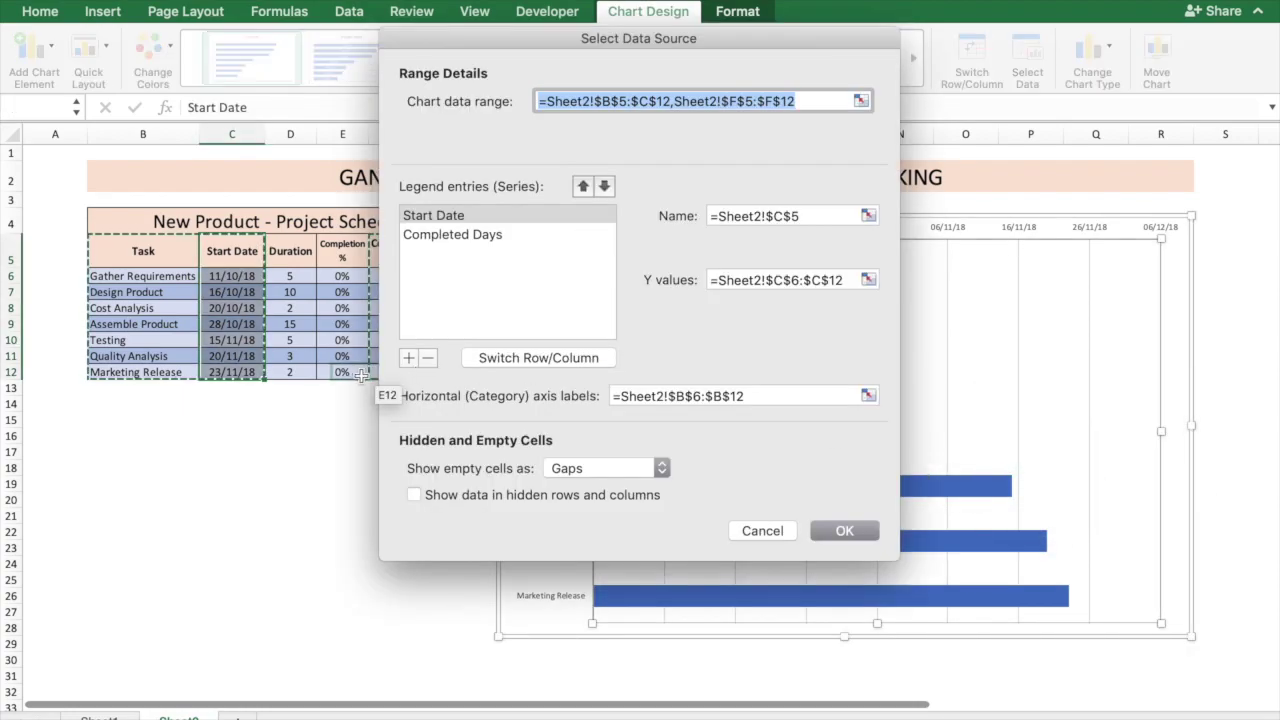
click(409, 358)
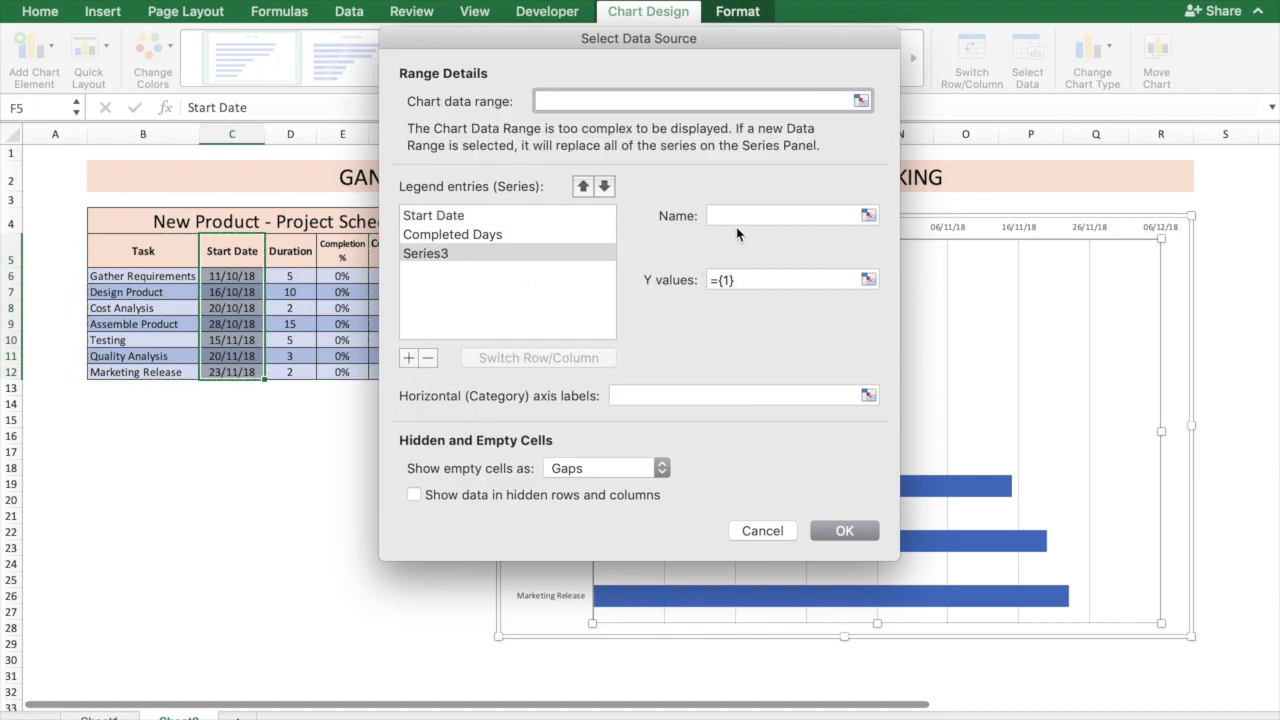
click(867, 215)
click(455, 252)
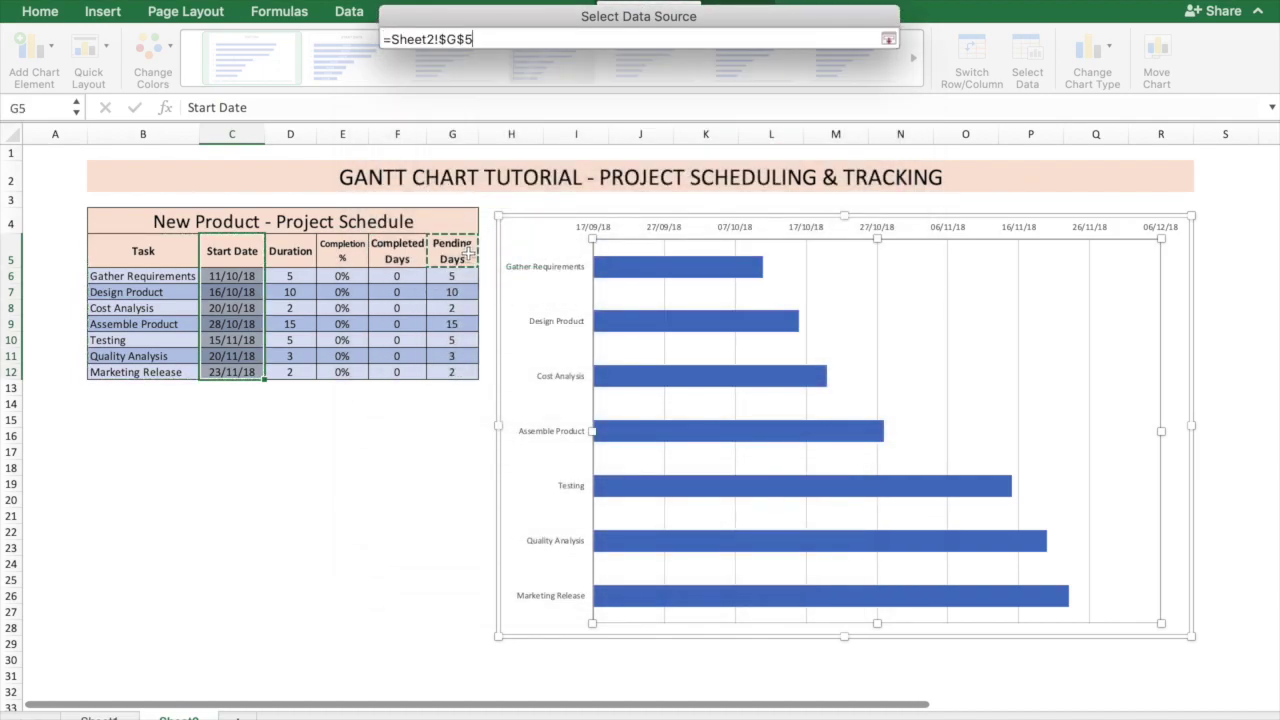
click(888, 40)
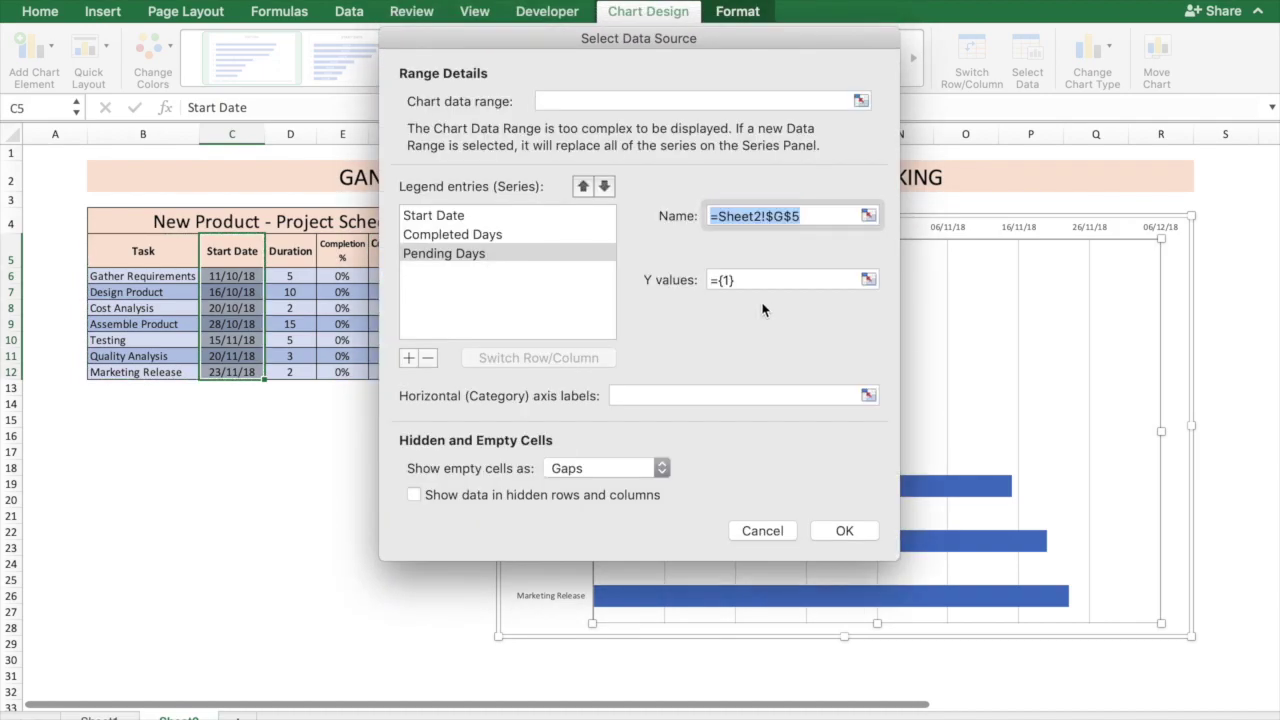
click(868, 279)
drag(440, 277, 450, 372)
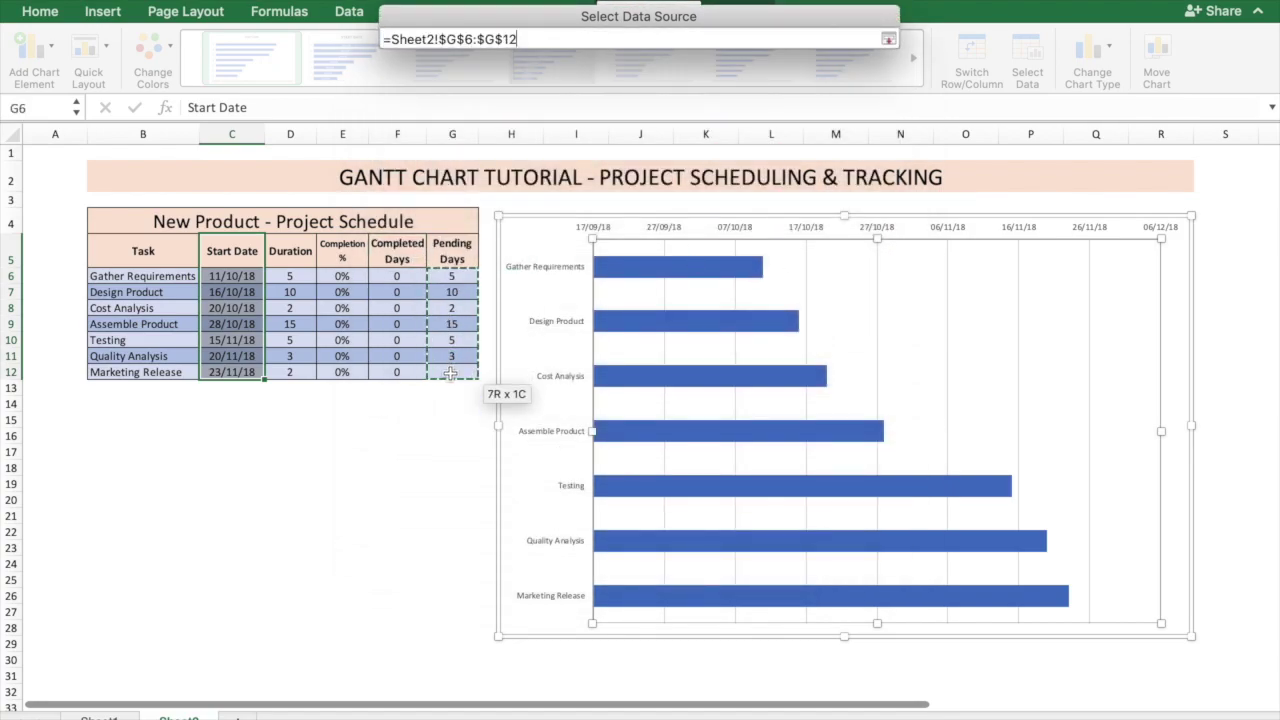
key(Return)
click(857, 532)
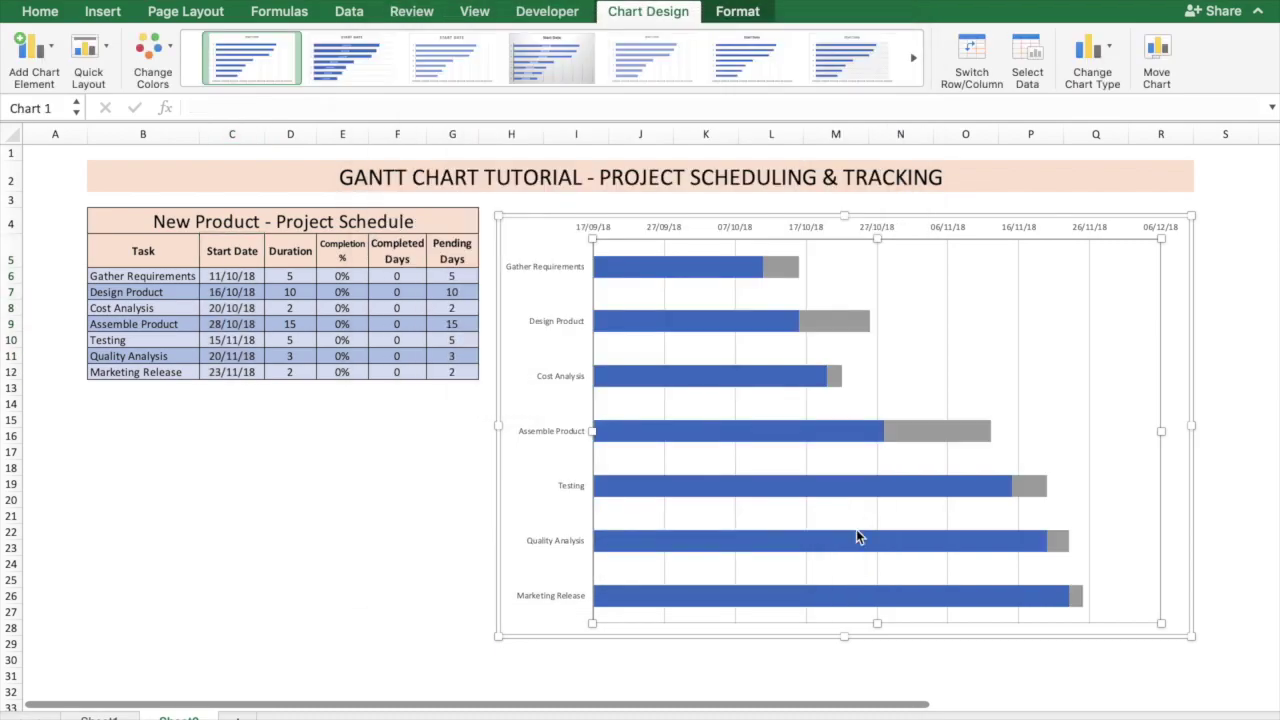
Format the chart's Start Date series with no fill, leaving its border setting on Automatic
mouse_move(832, 325)
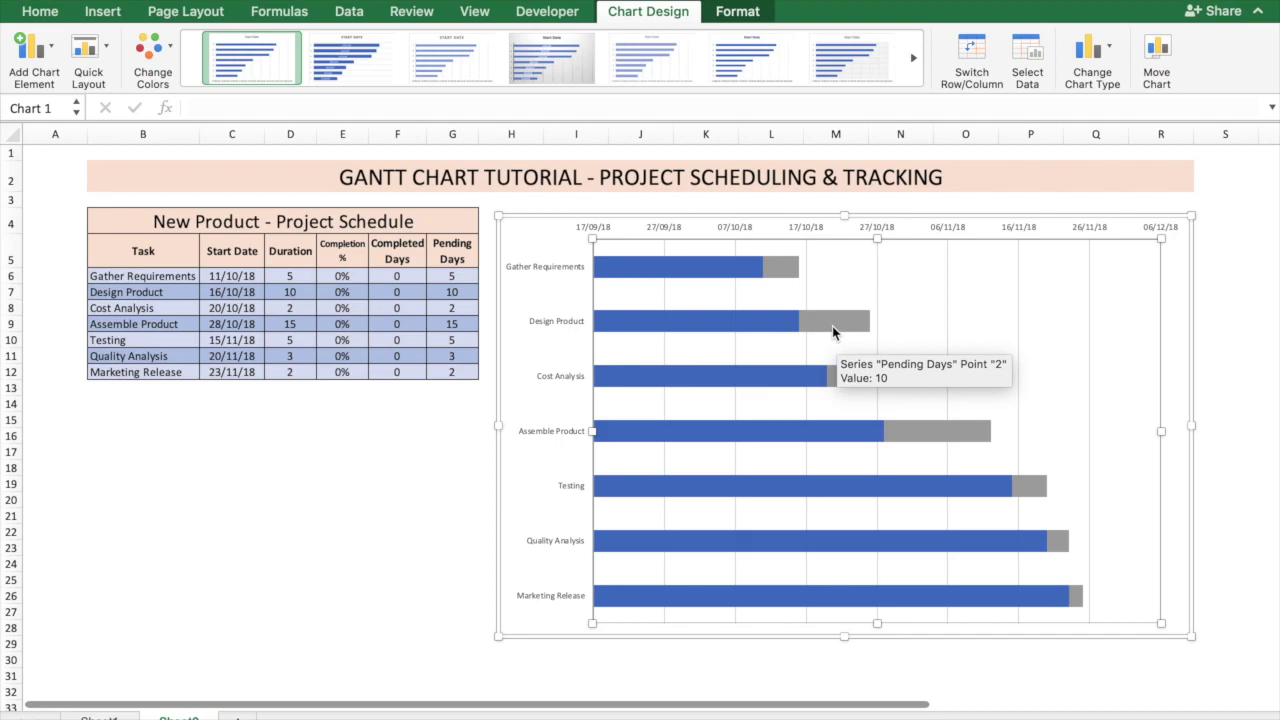
mouse_move(777, 328)
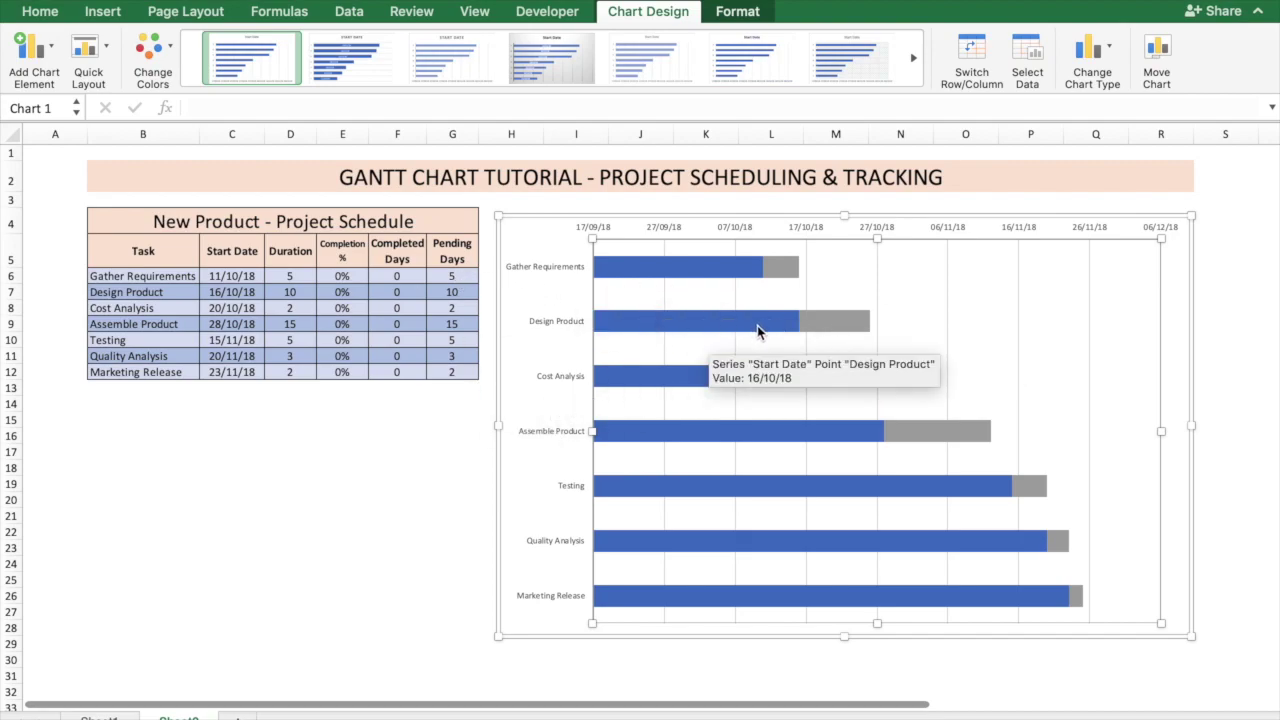
click(757, 330)
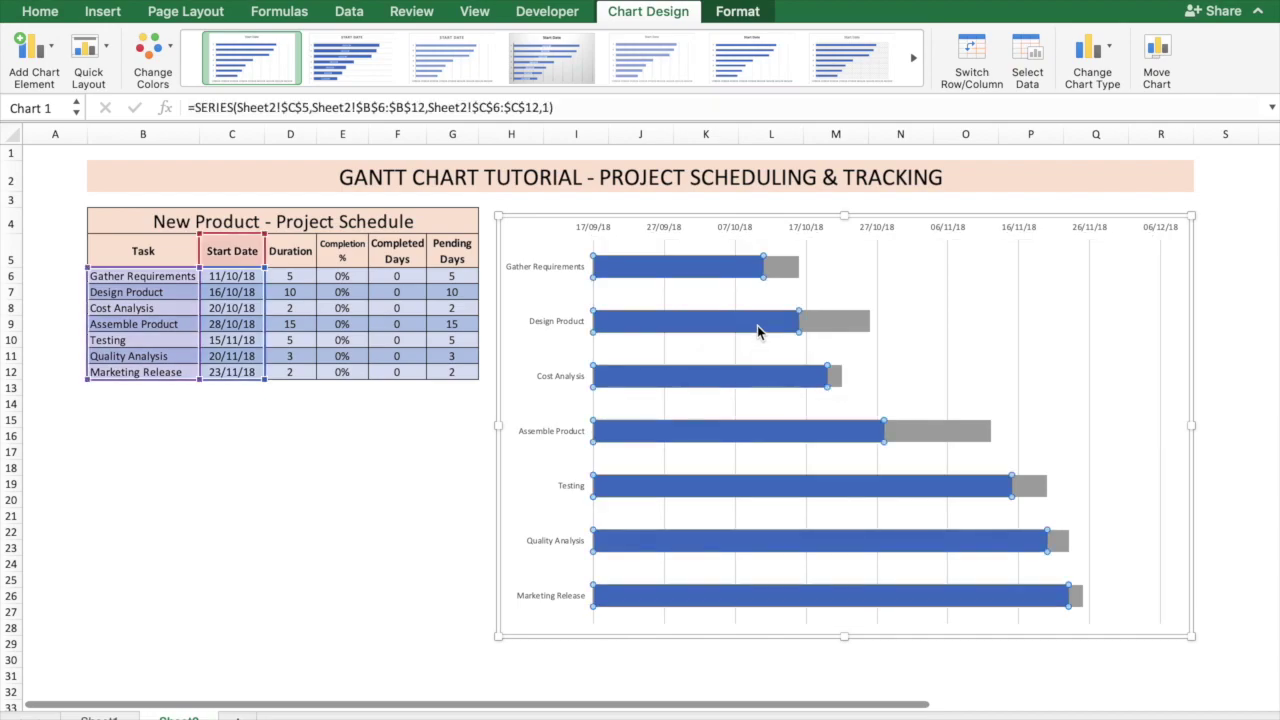
right_click(757, 330)
click(818, 489)
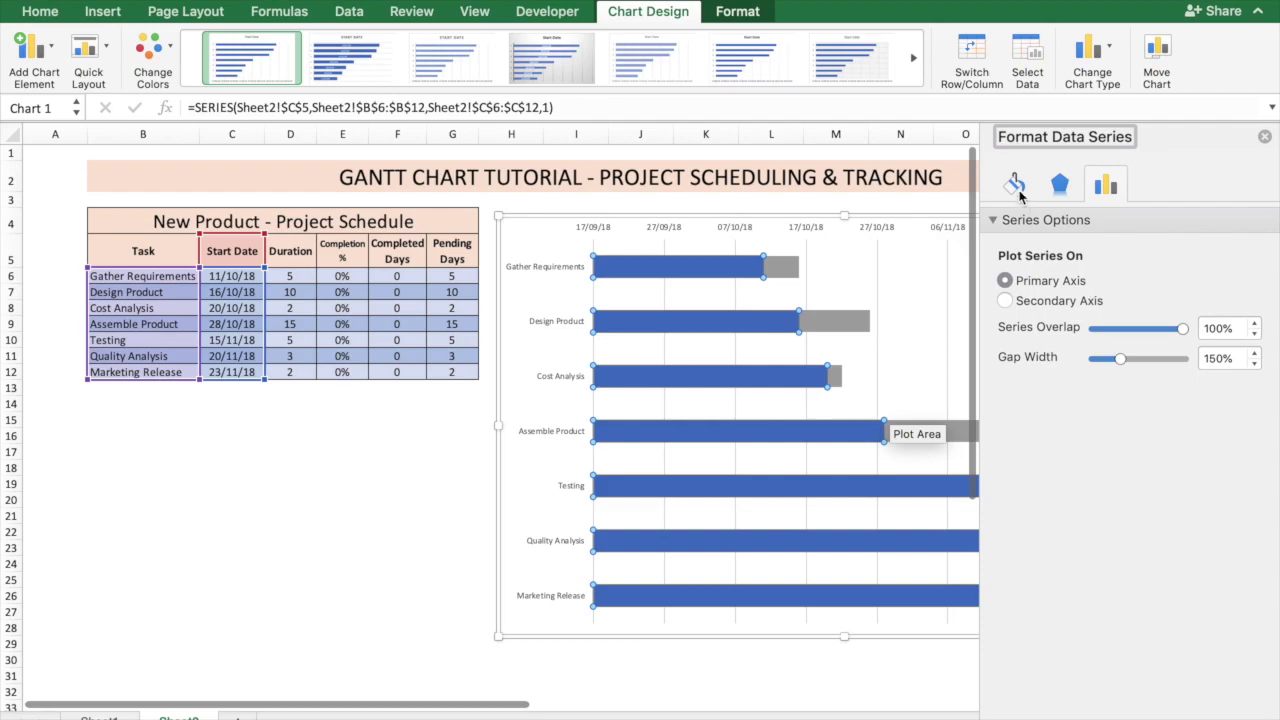
click(1015, 184)
click(1006, 251)
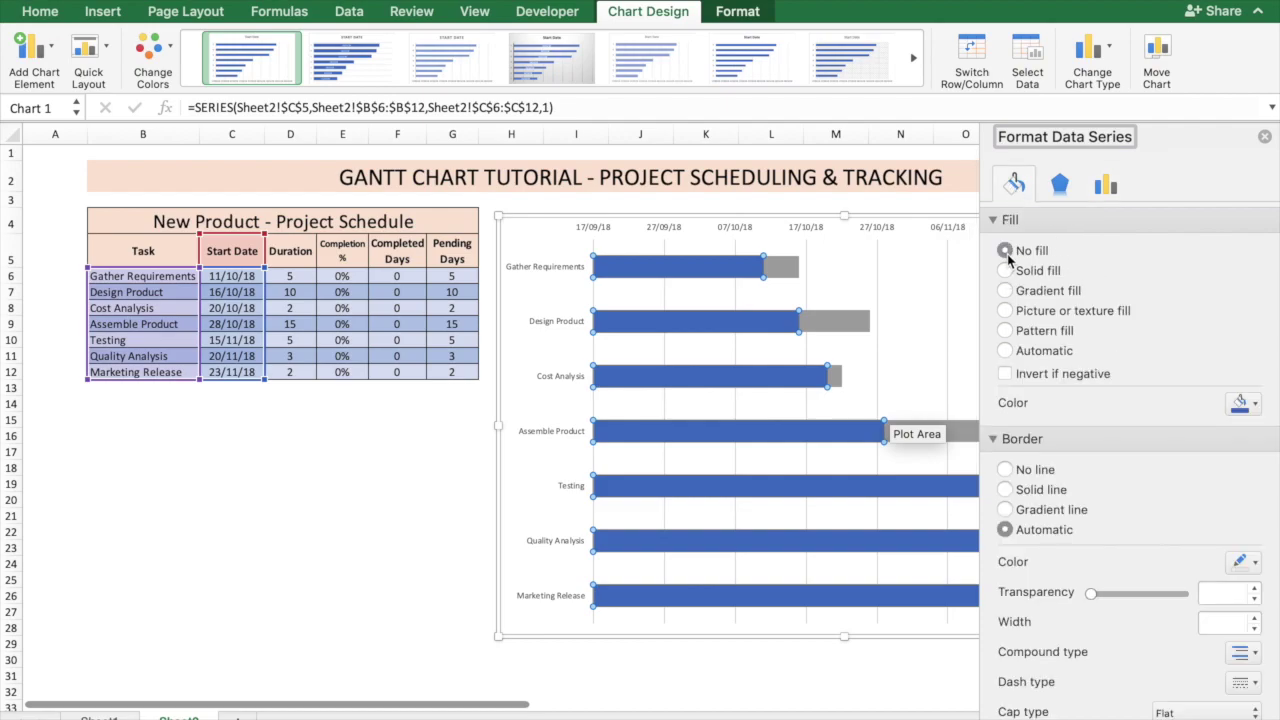
click(1264, 137)
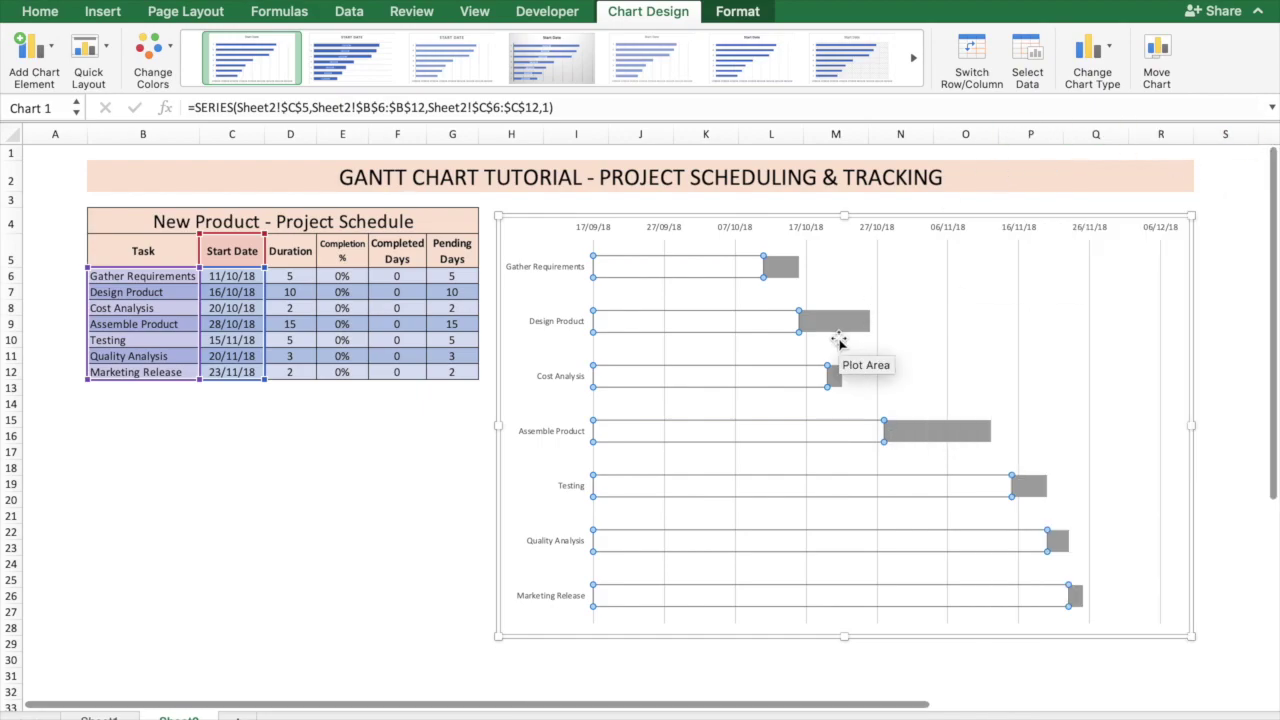
Fill the chart's Pending Days series with a solid light blue theme color and close the series formatting
right_click(844, 328)
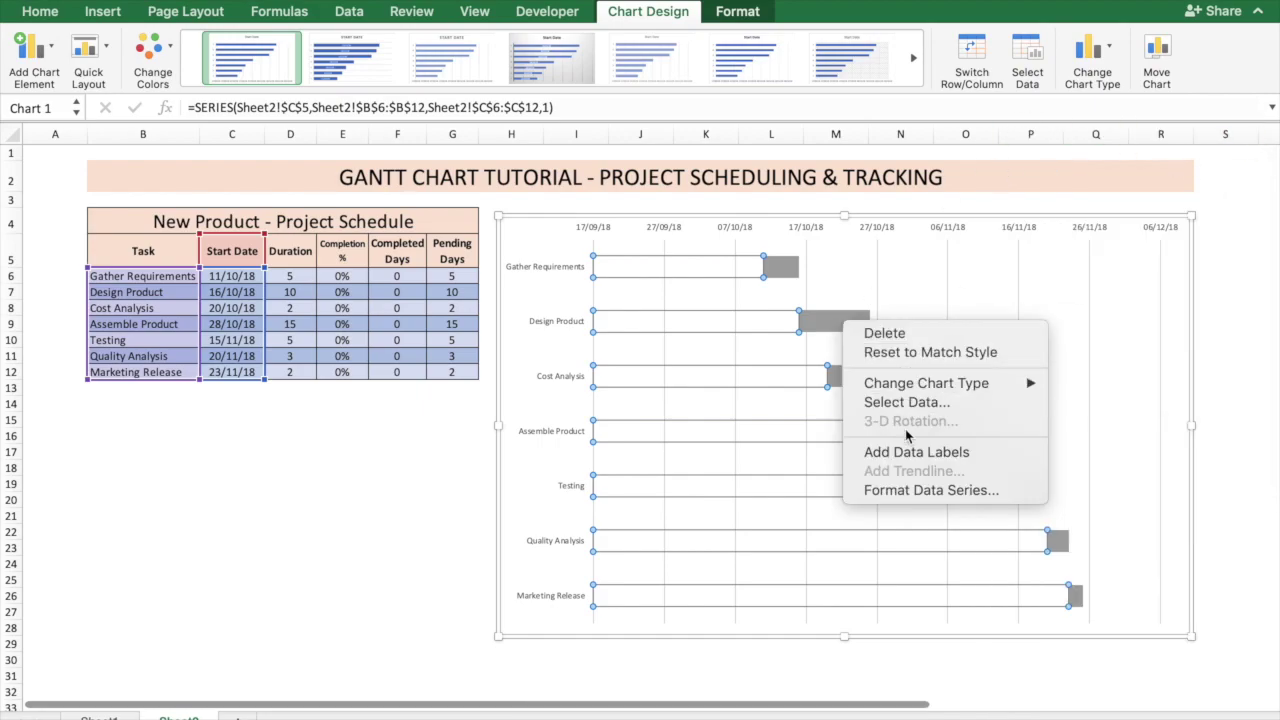
click(902, 492)
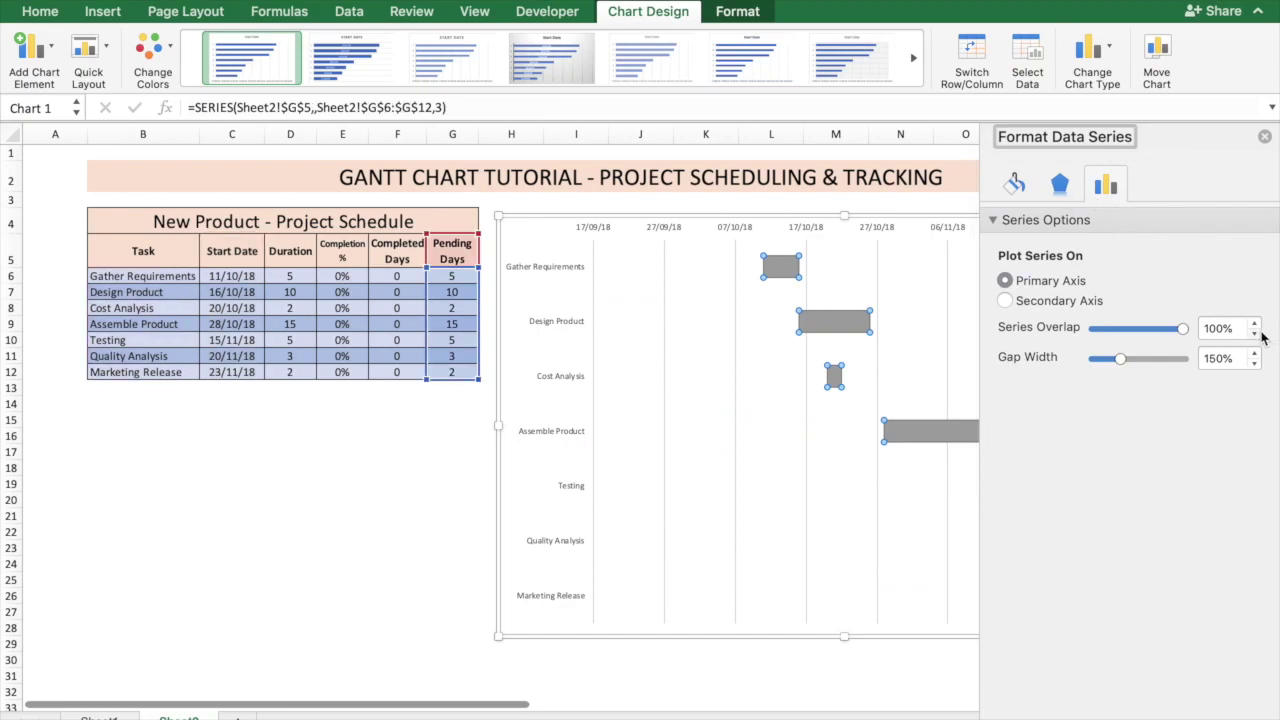
click(1012, 190)
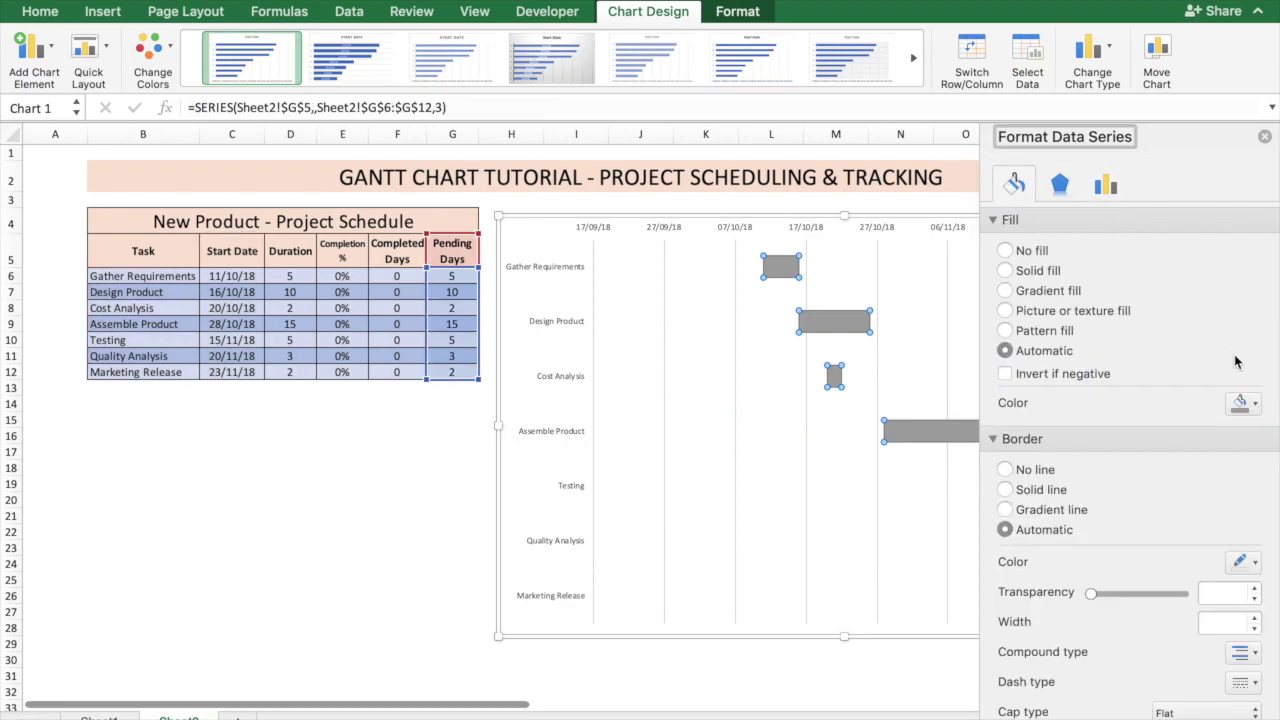
click(1243, 403)
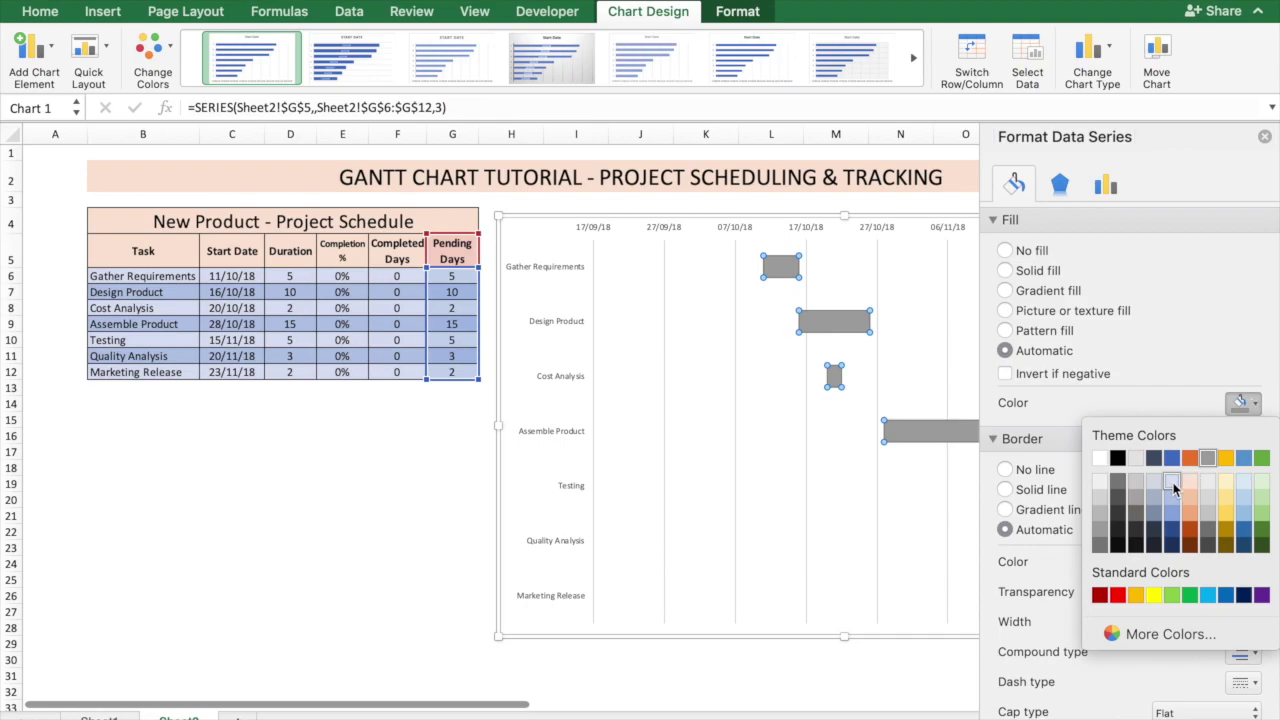
click(1173, 482)
click(452, 470)
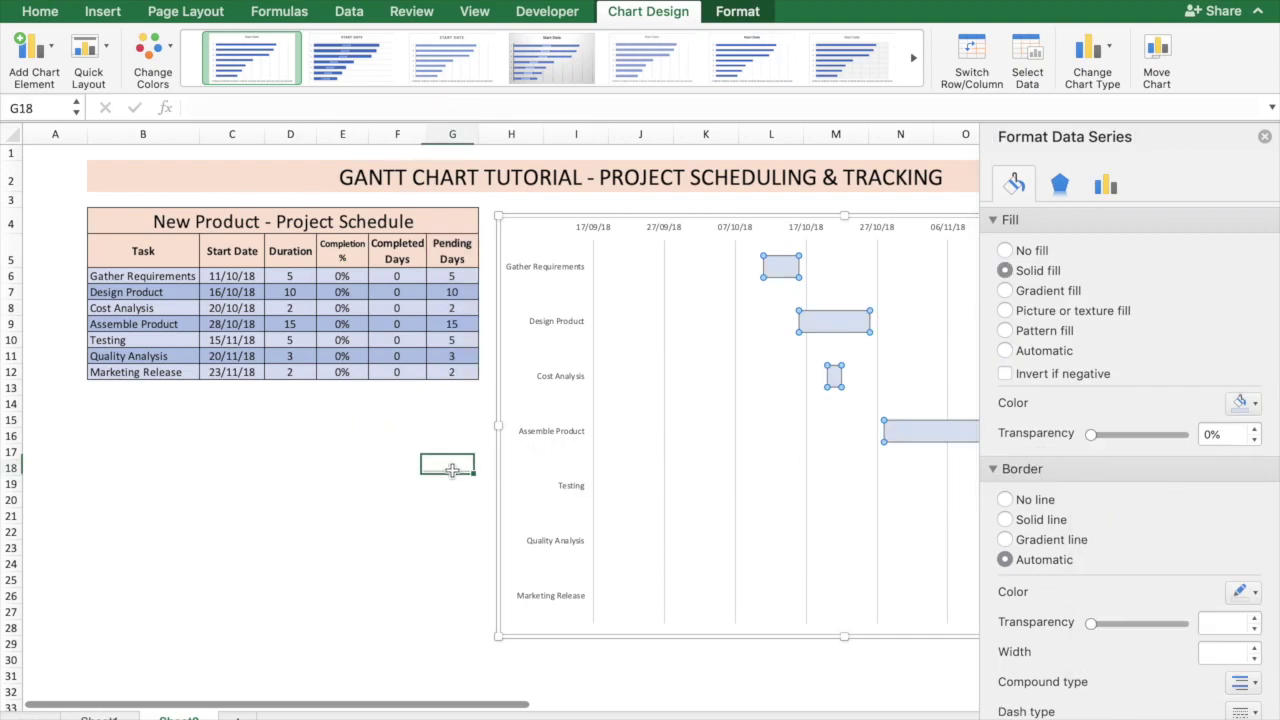
click(835, 660)
click(1266, 140)
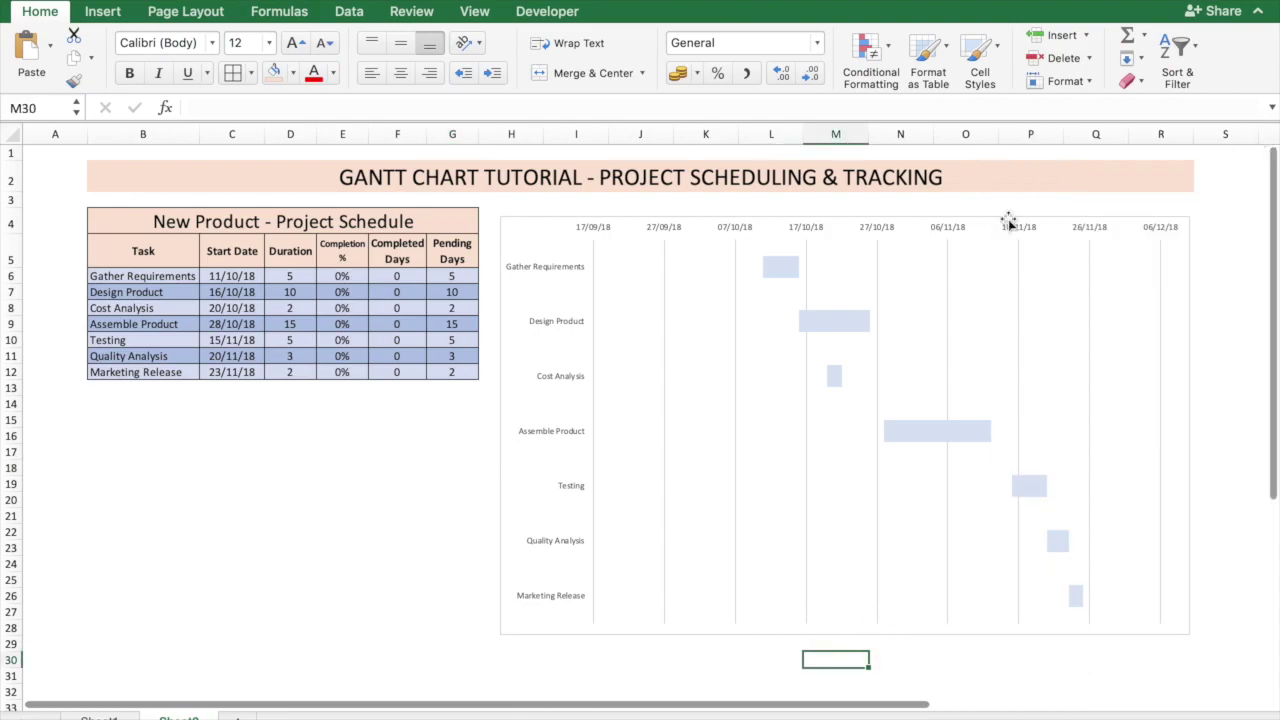
Format the chart's task axis so that the horizontal axis crosses at maximum category
click(572, 425)
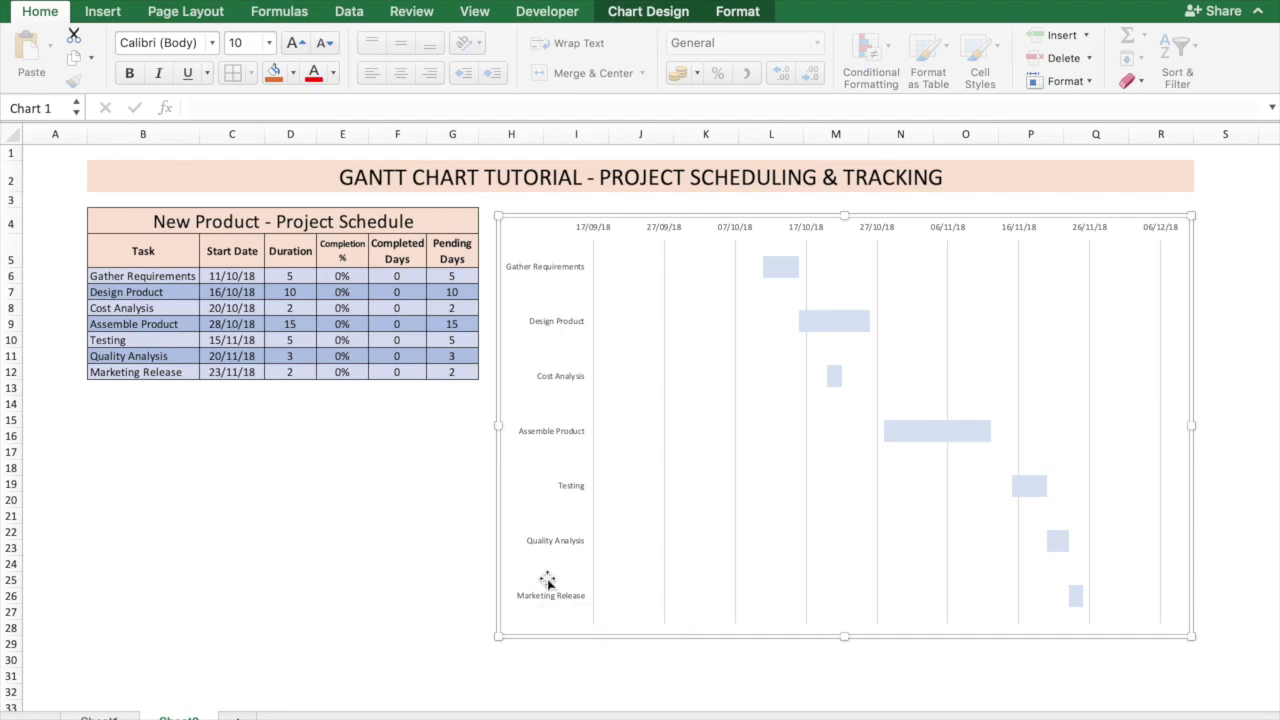
click(563, 541)
right_click(562, 540)
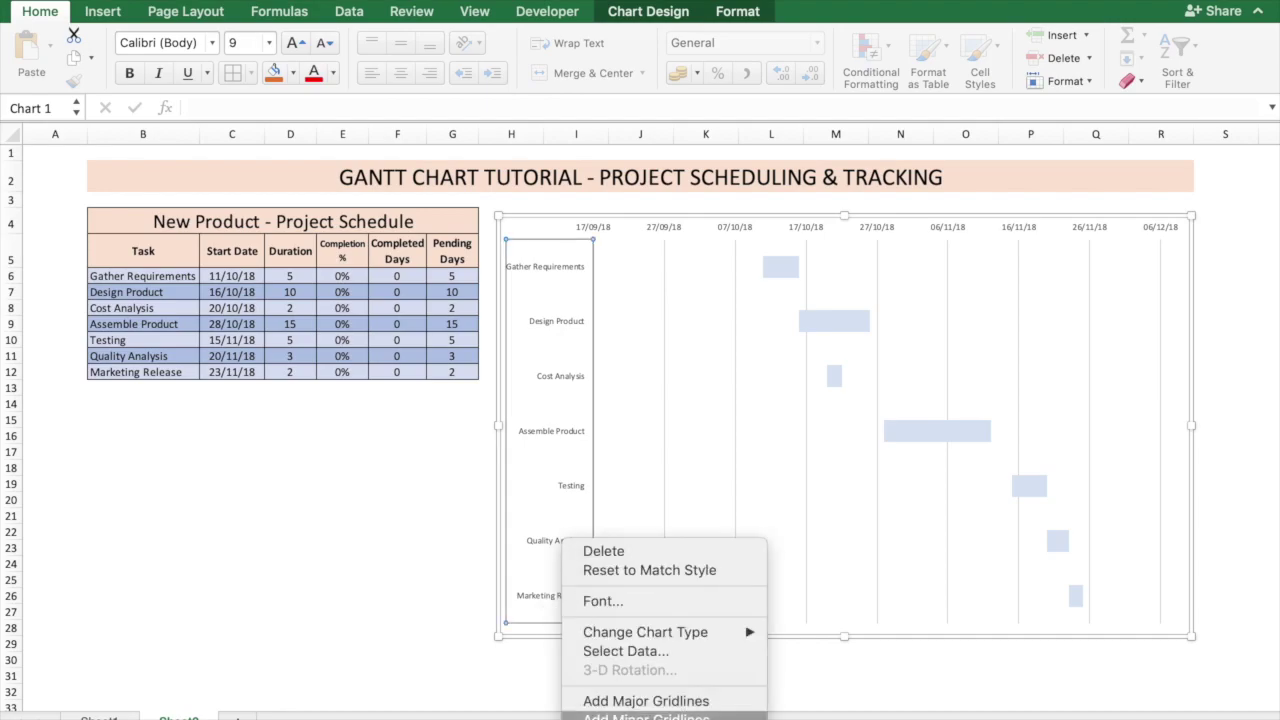
key(Escape)
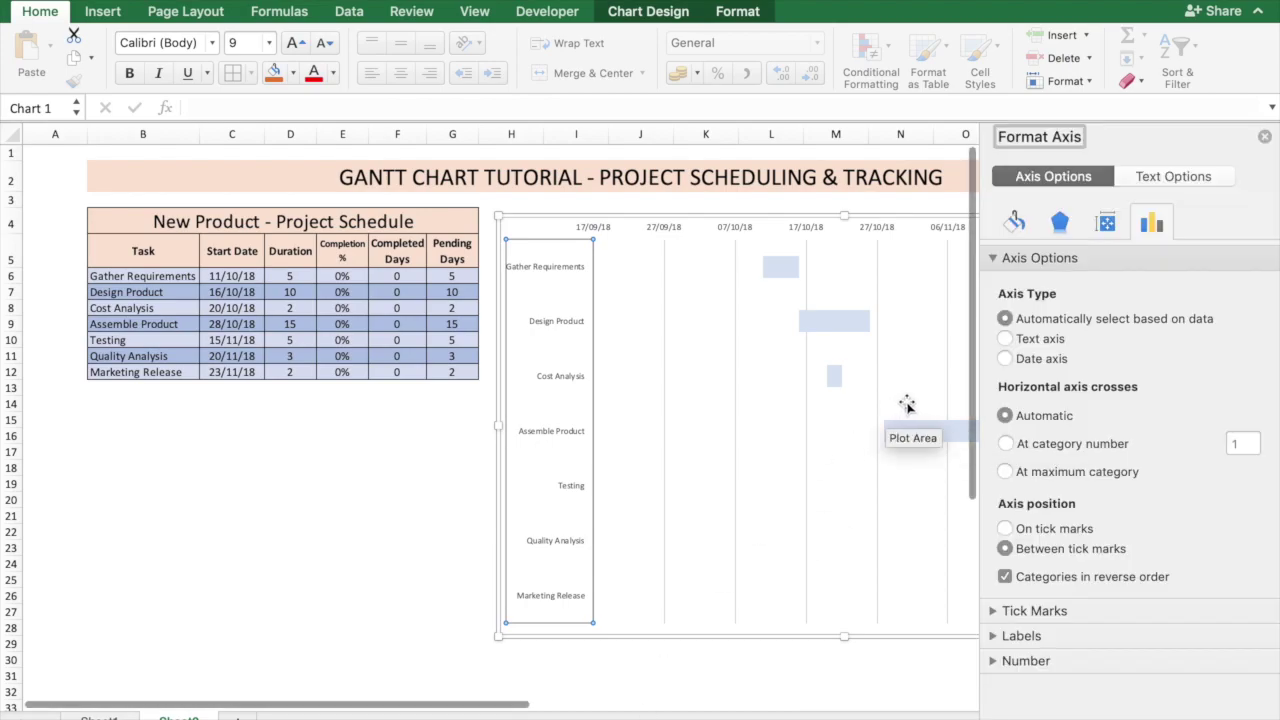
click(1005, 472)
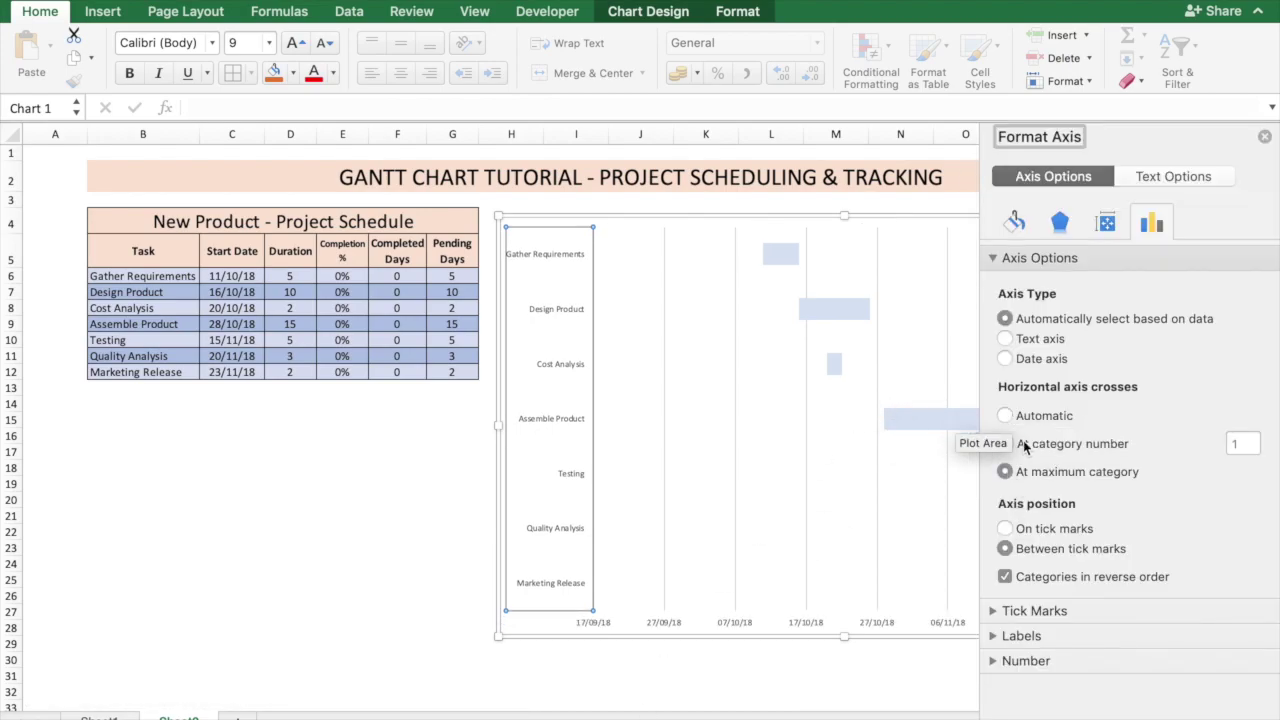
click(1265, 137)
Set the chart's date axis to a minimum bound of 43380 and a major unit of 2
right_click(800, 630)
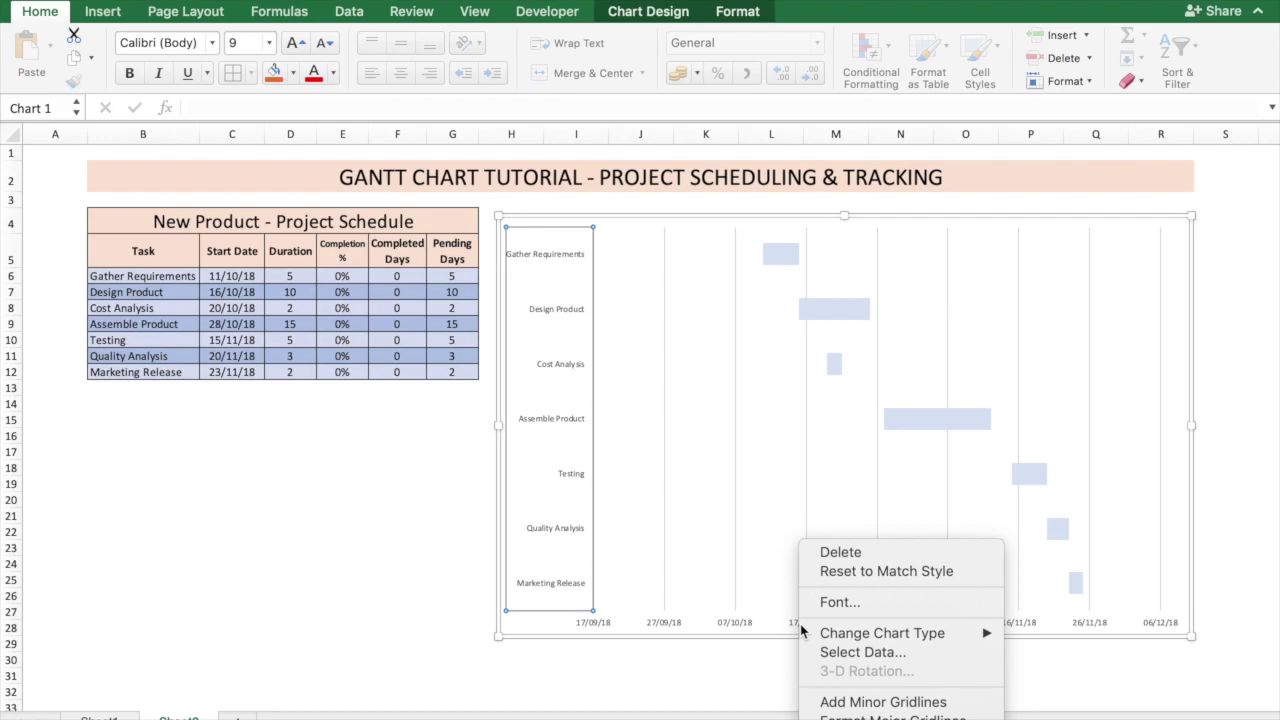
click(850, 652)
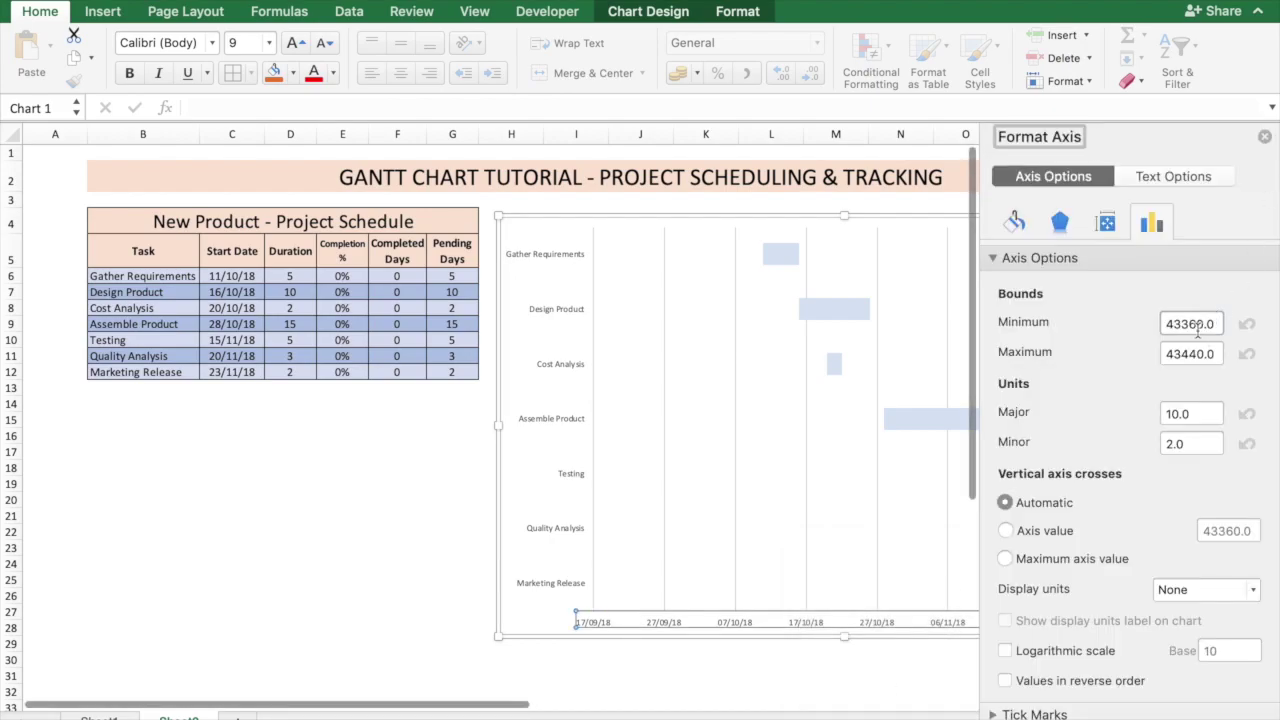
key(BackSpace)
key(BackSpace)
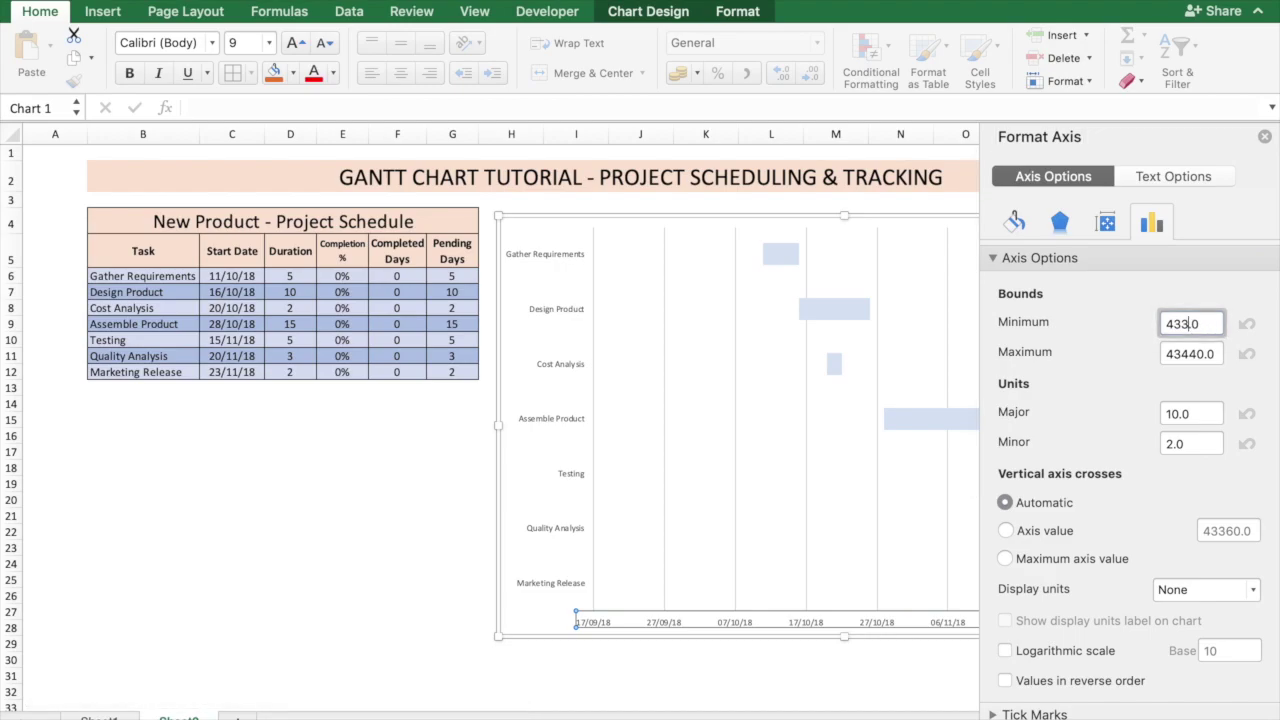
text(80)
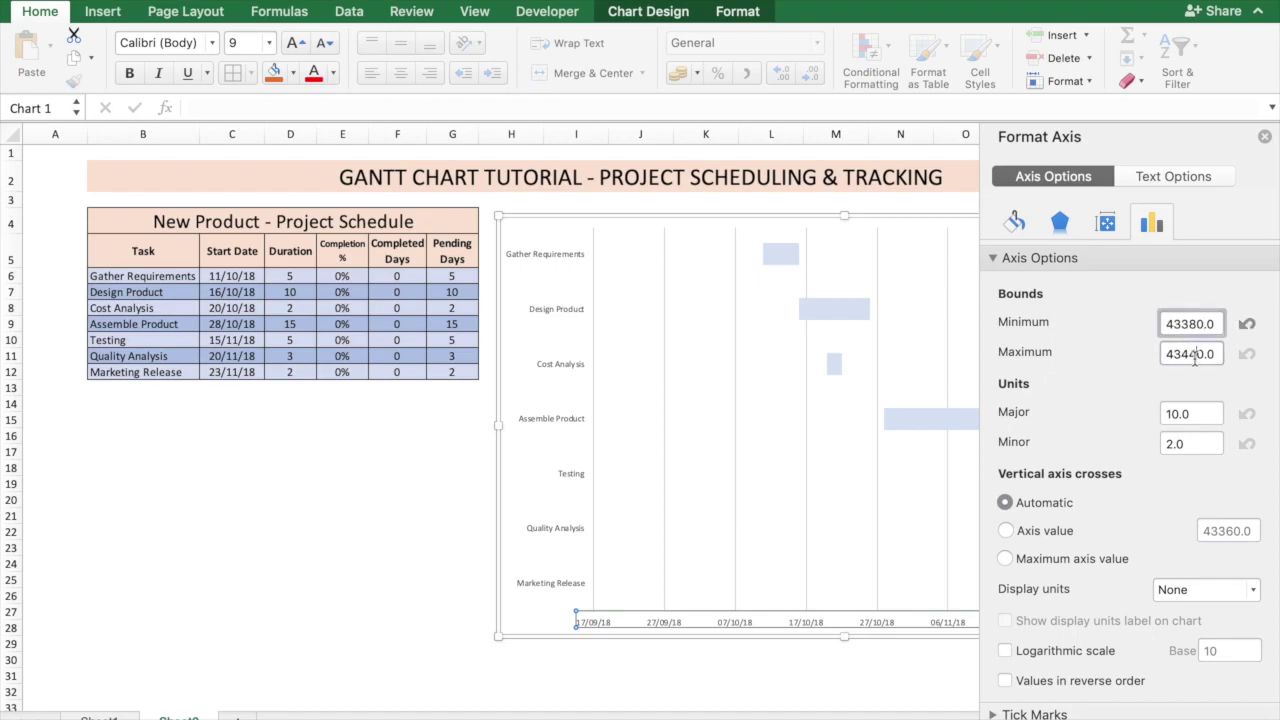
click(1194, 357)
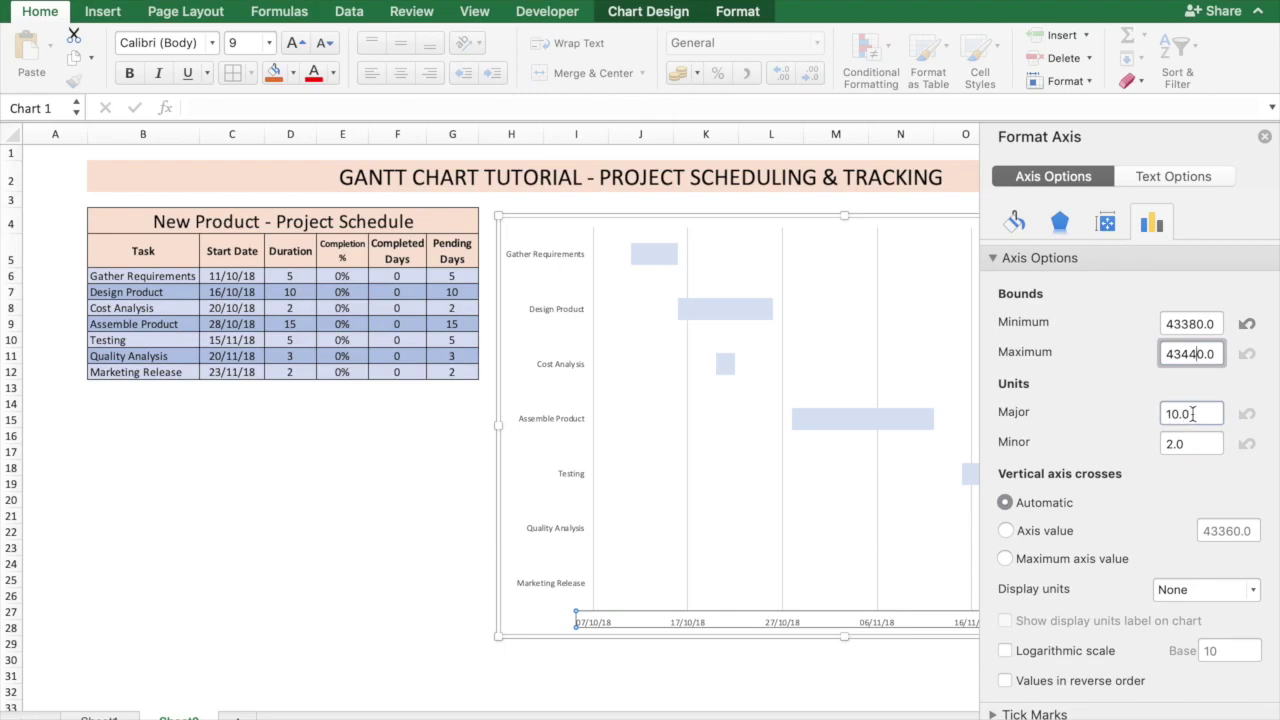
drag(1192, 414, 1162, 414)
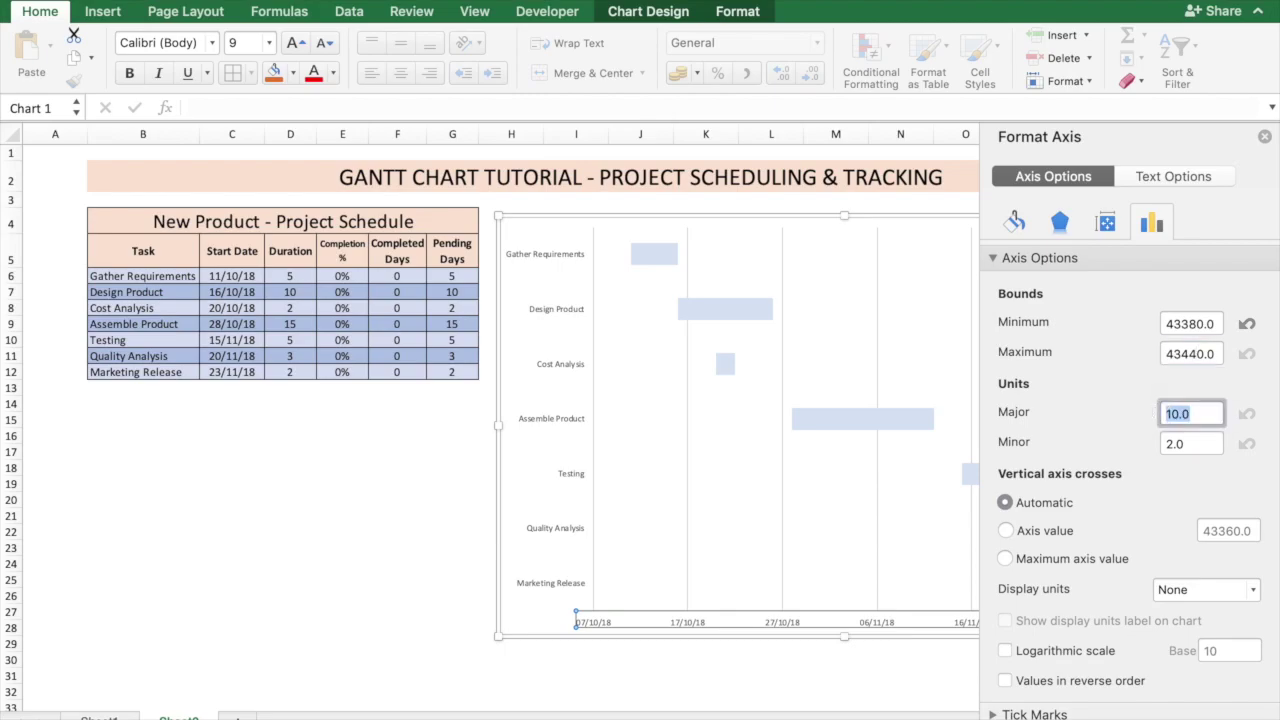
text(2)
key(Return)
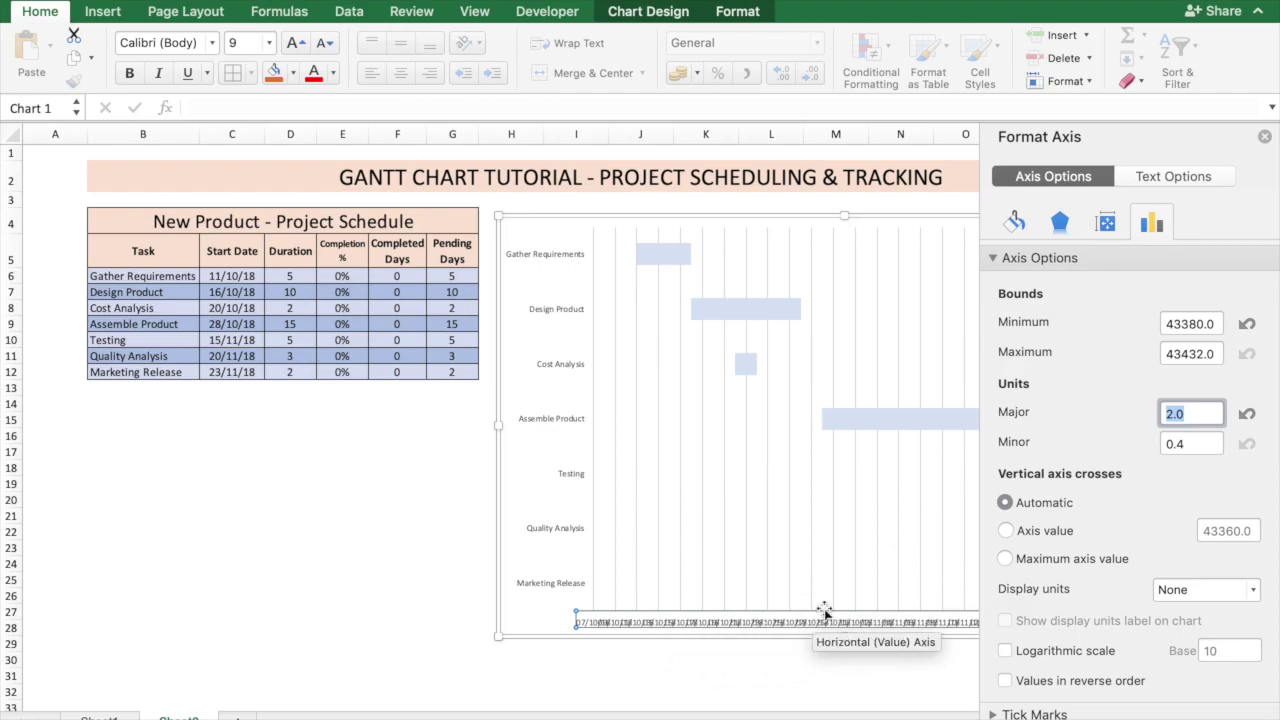
Rotate all text on the chart's date axis by 270° and close the axis formatting
click(1107, 222)
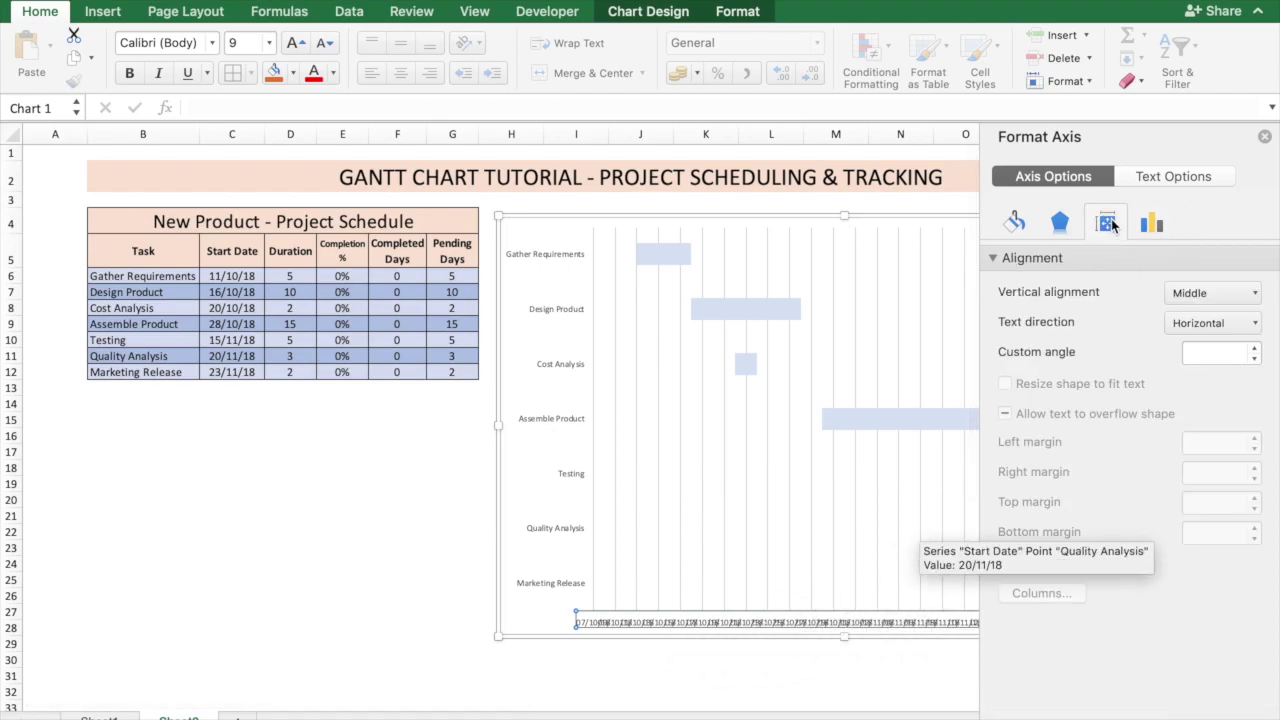
click(1247, 323)
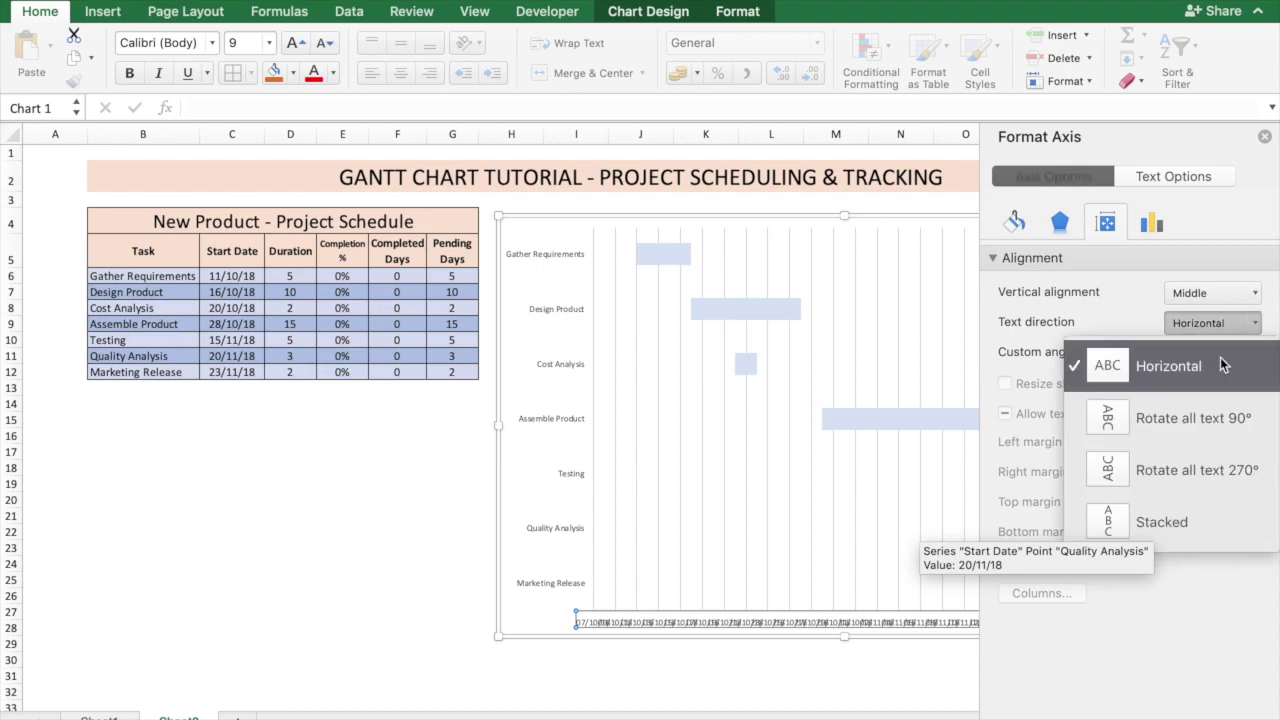
click(1184, 475)
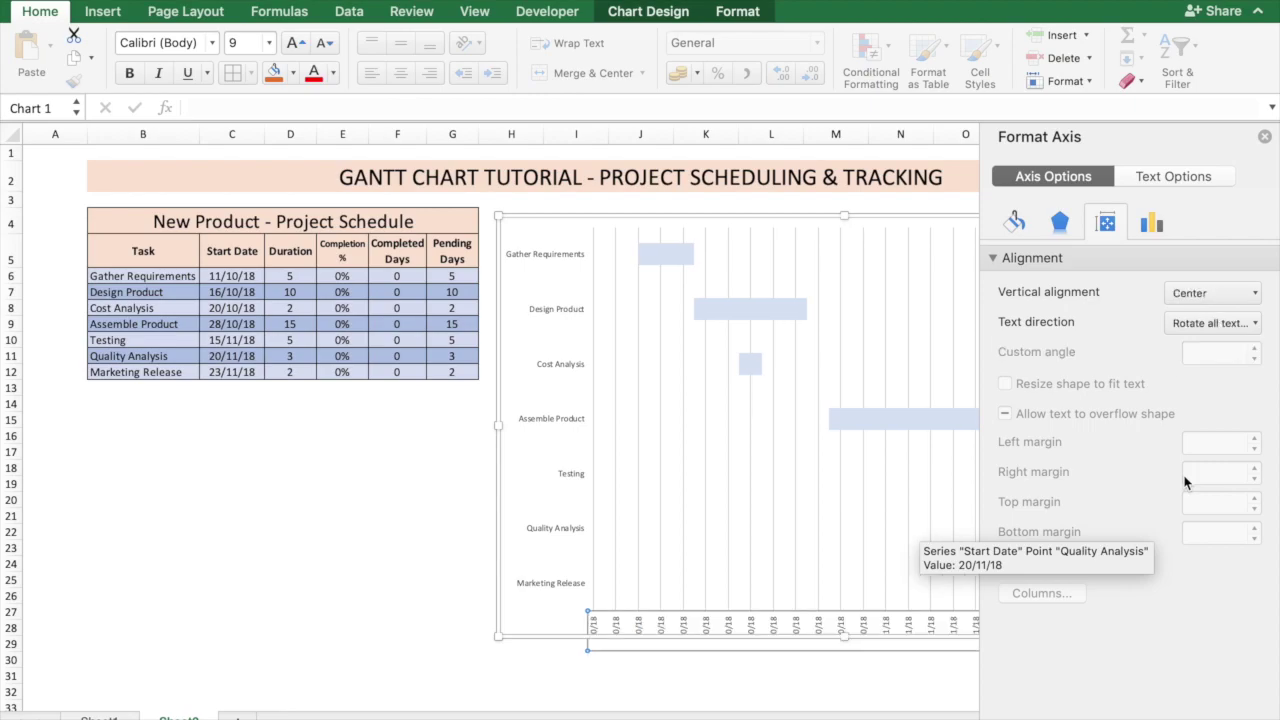
click(1265, 136)
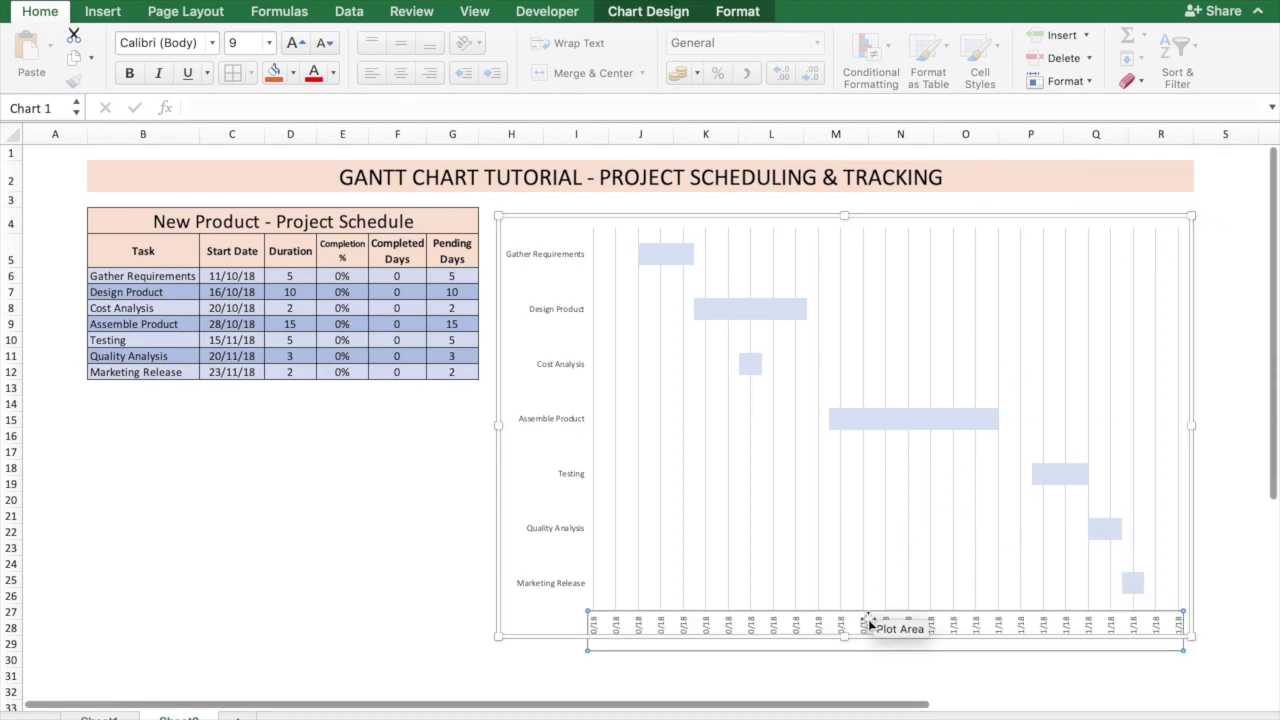
Shorten the chart's plot area from its lower edge to make room for the full rotated dates
click(1170, 594)
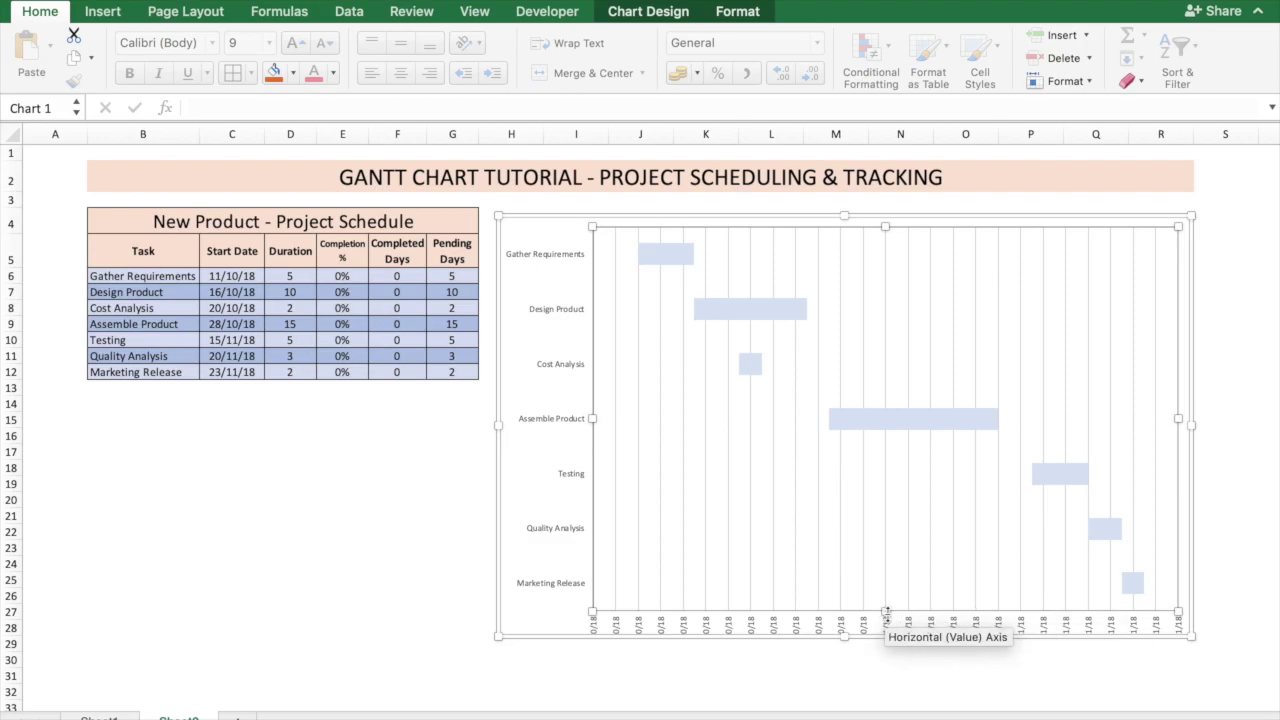
drag(885, 610, 885, 564)
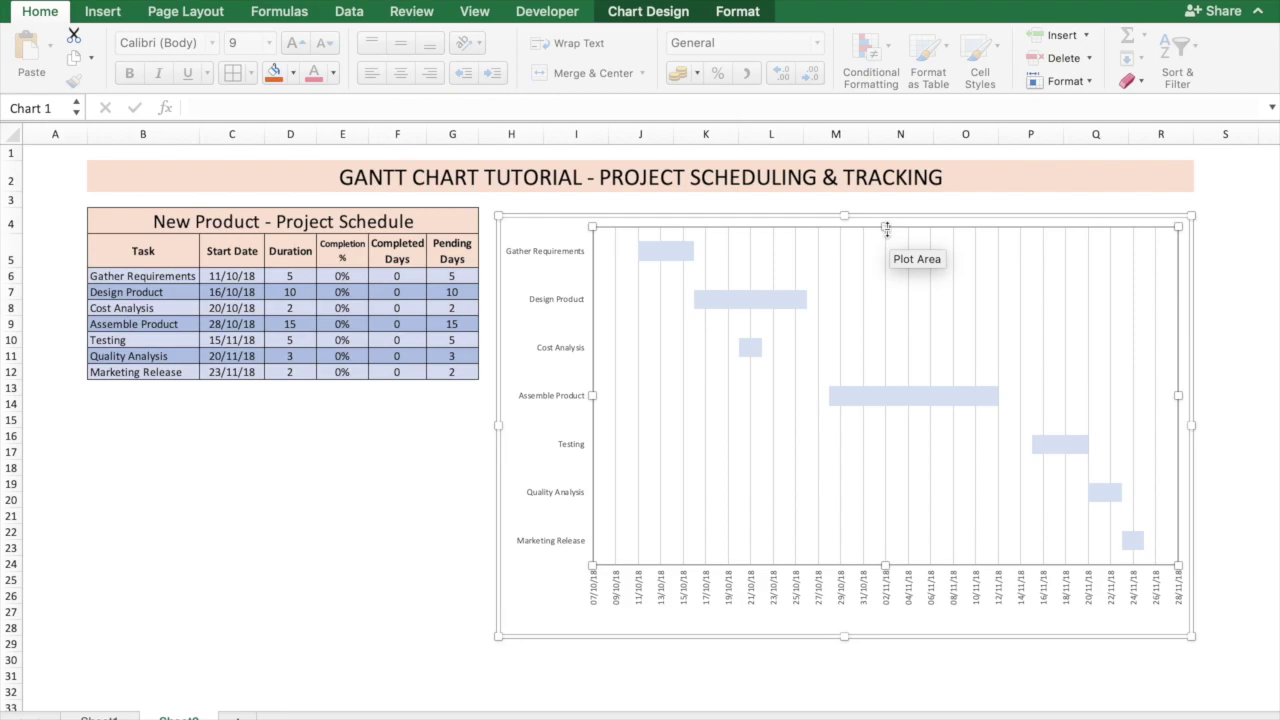
click(417, 520)
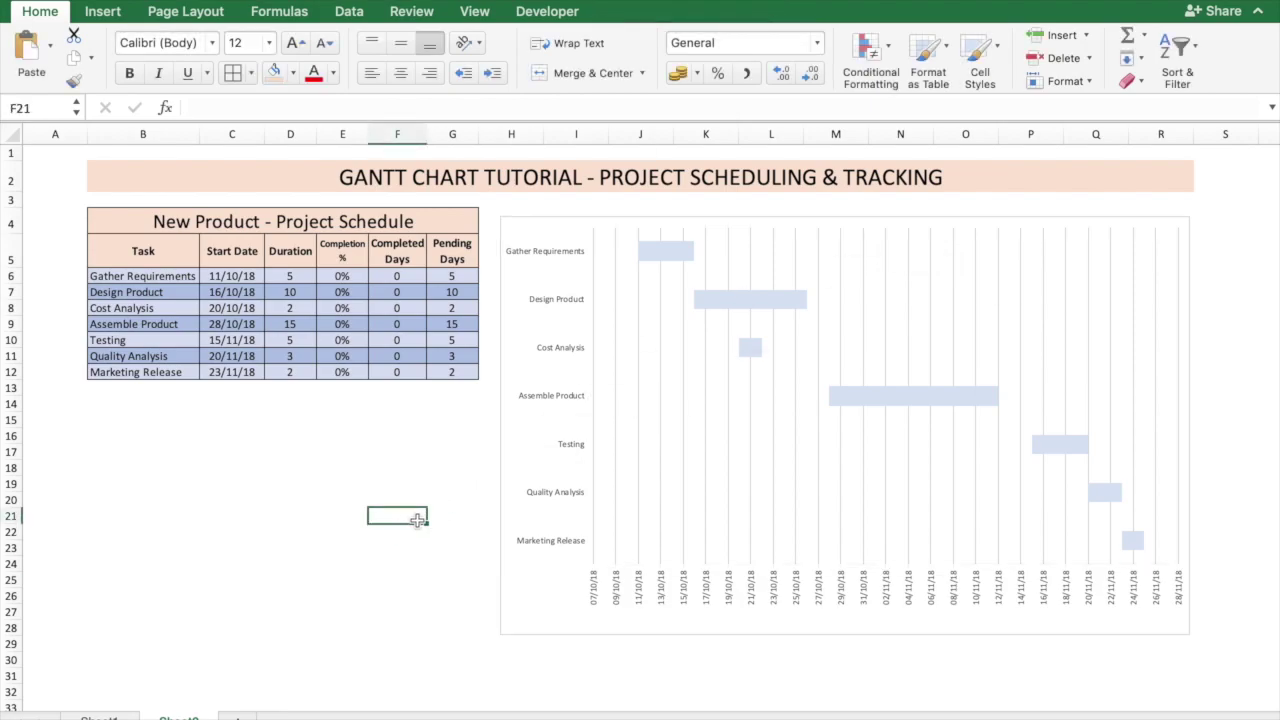
Enter completion percentages of 30% for Gather Requirements in E6 and 50% for Design Product in E7
click(350, 279)
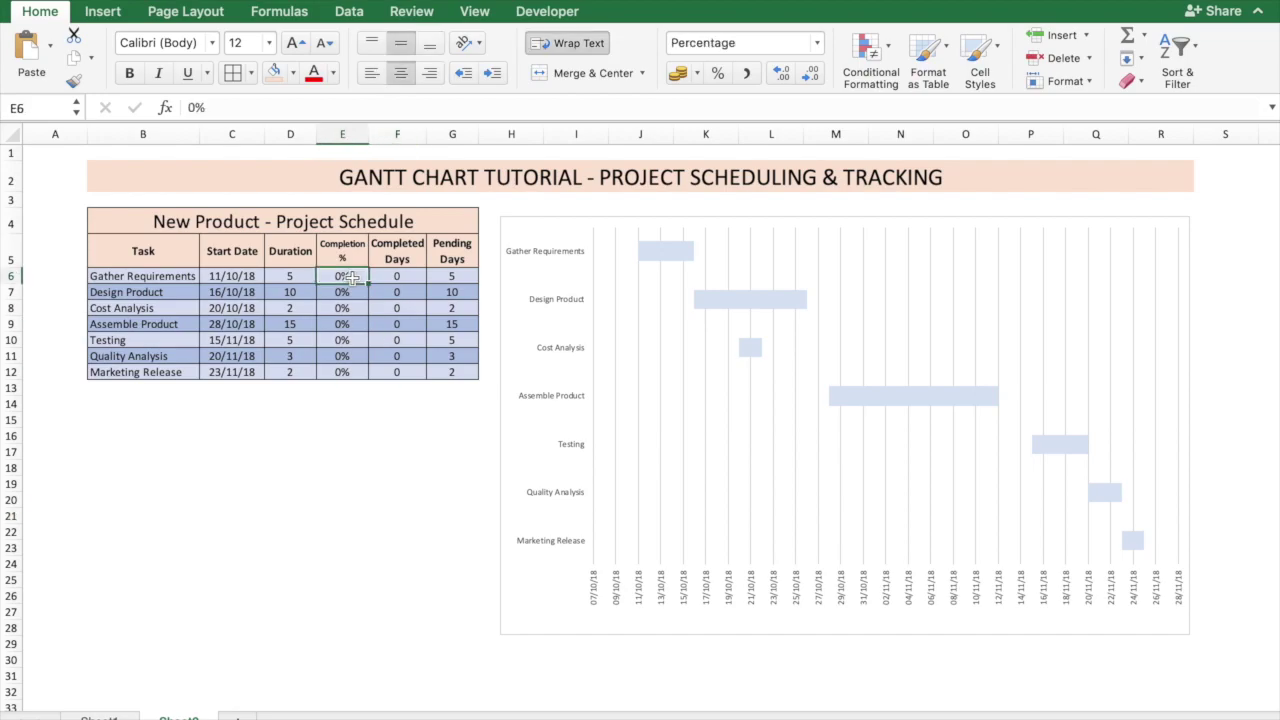
text(30)
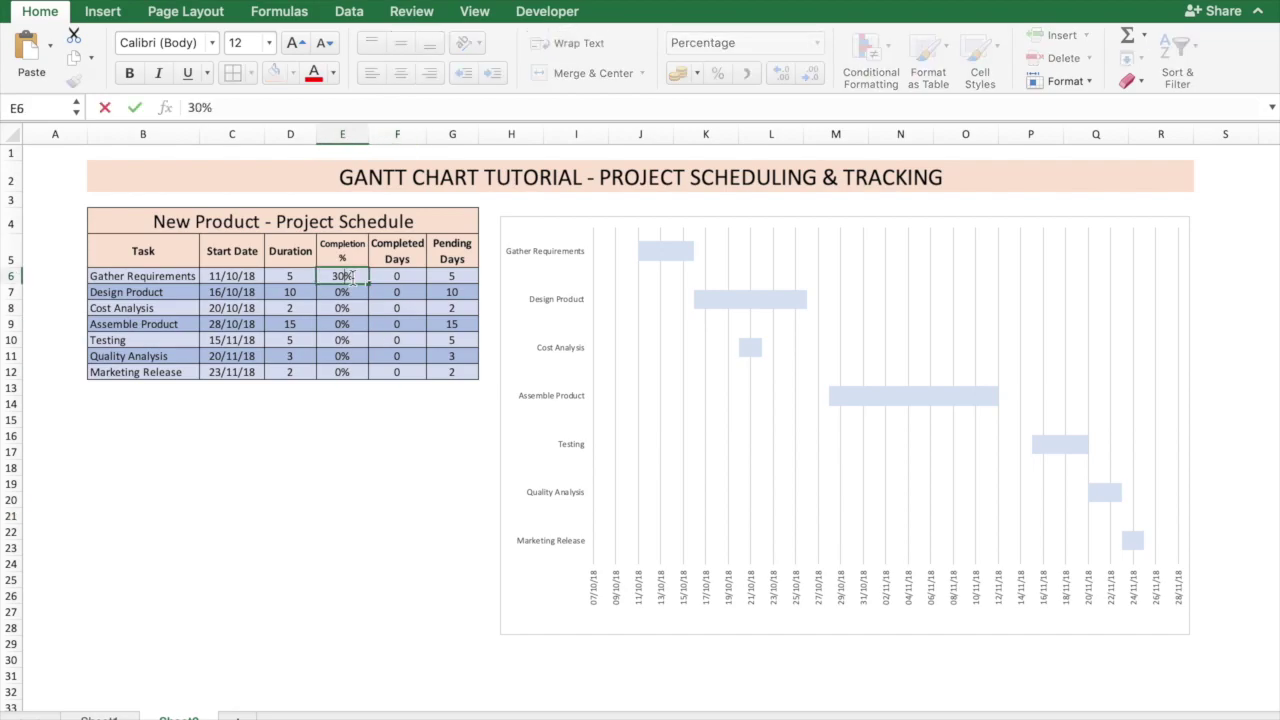
key(Return)
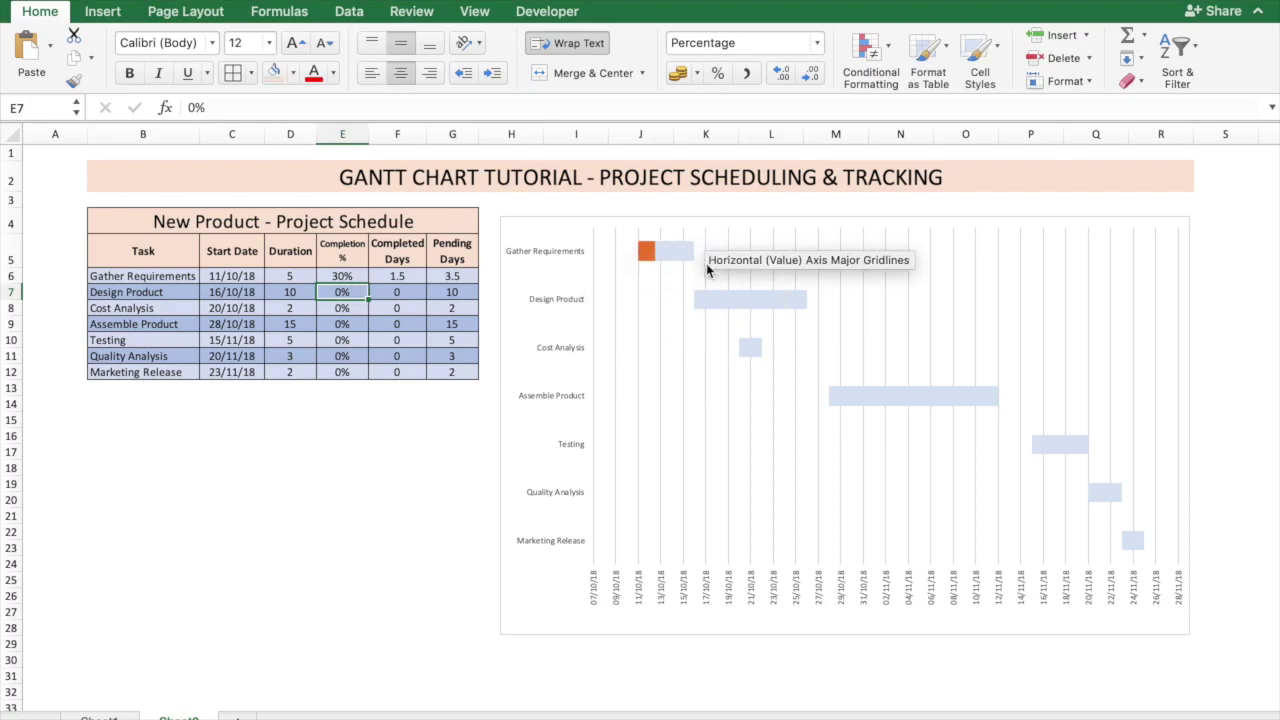
mouse_move(644, 259)
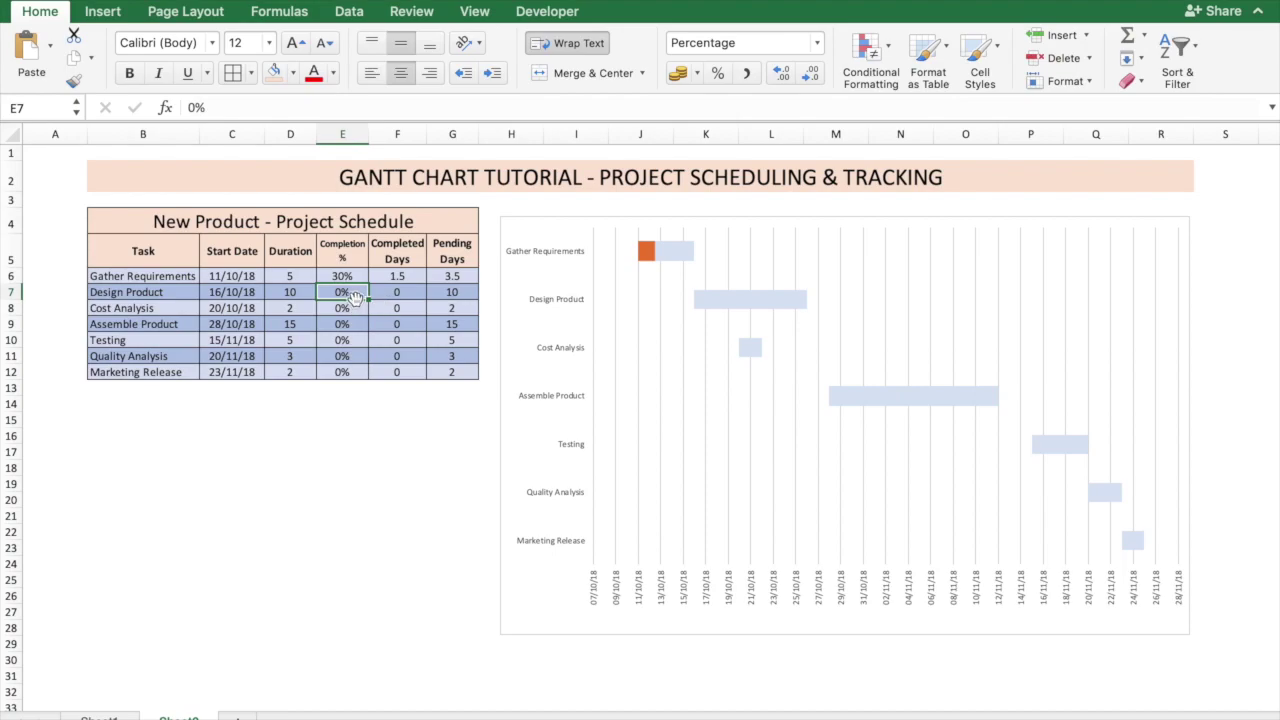
text(50)
key(Return)
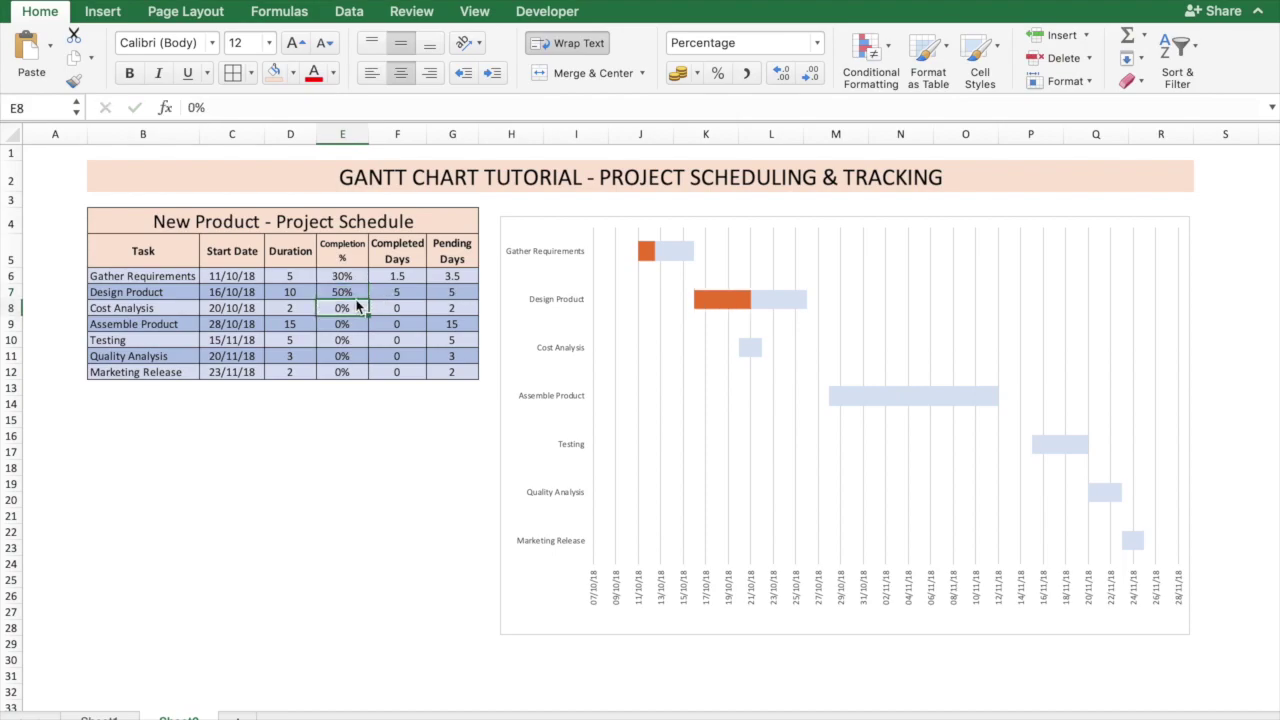